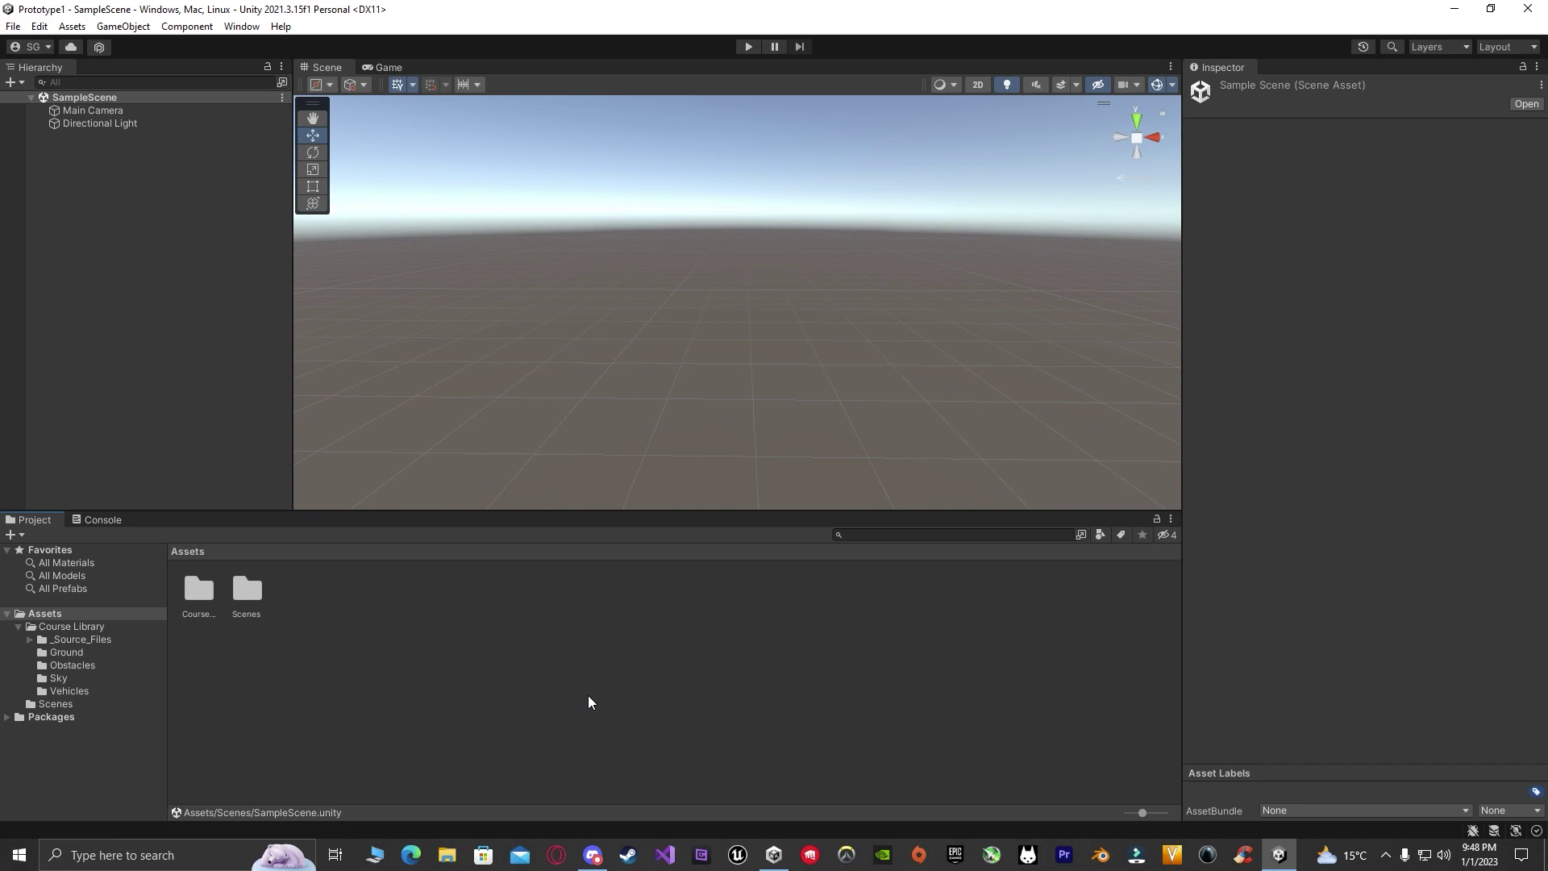
- Open the Prototype 1 scene from the Scenes folder in the Project window, replacing SampleScene
right_drag(682, 425, 682, 380)
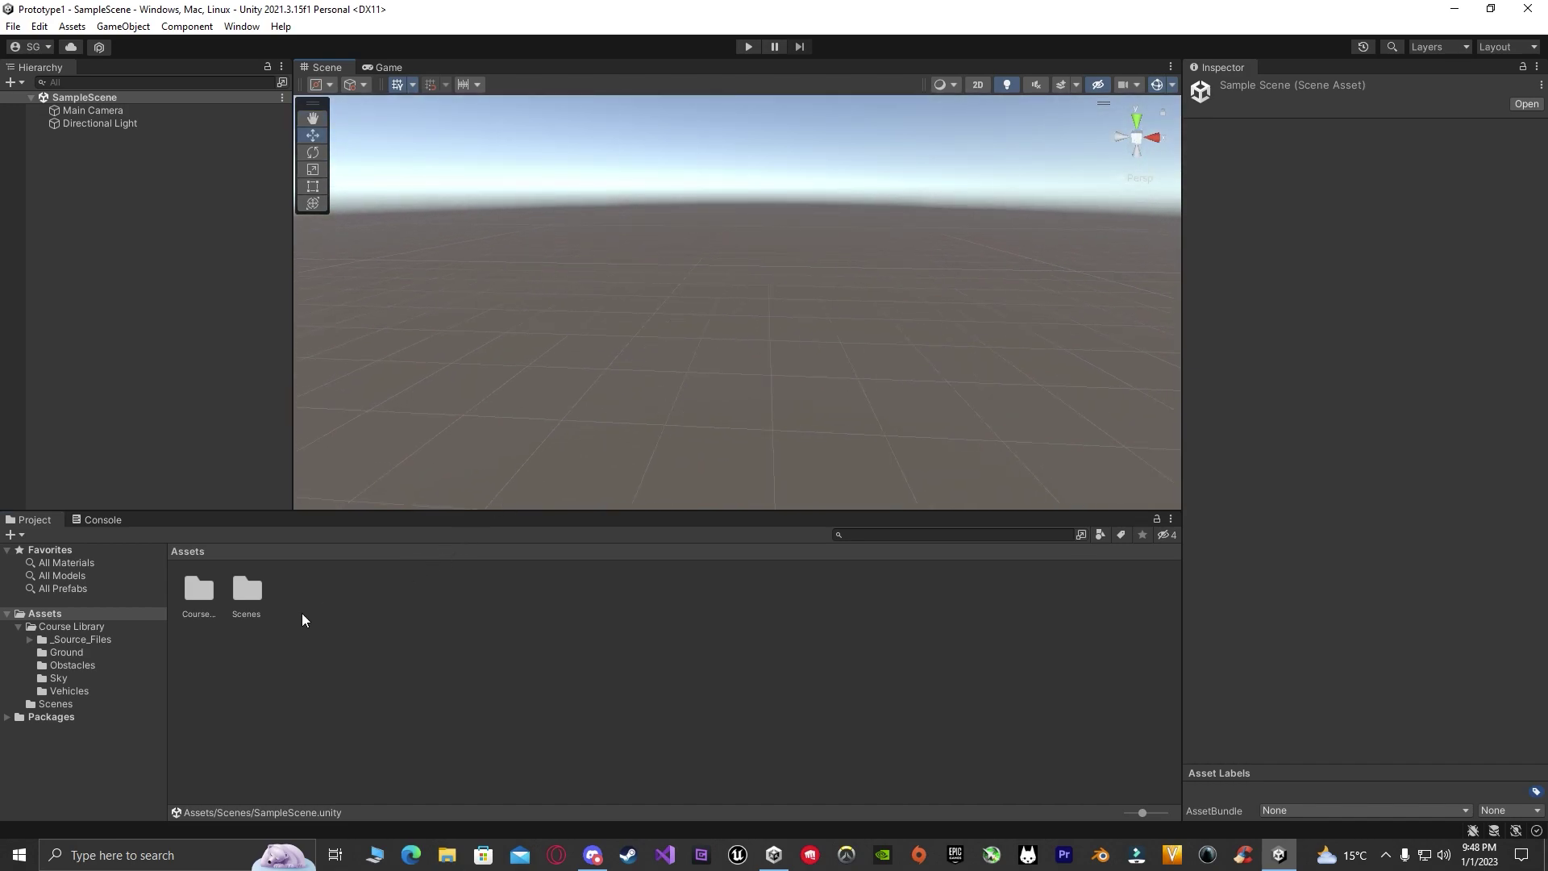
double_click(255, 608)
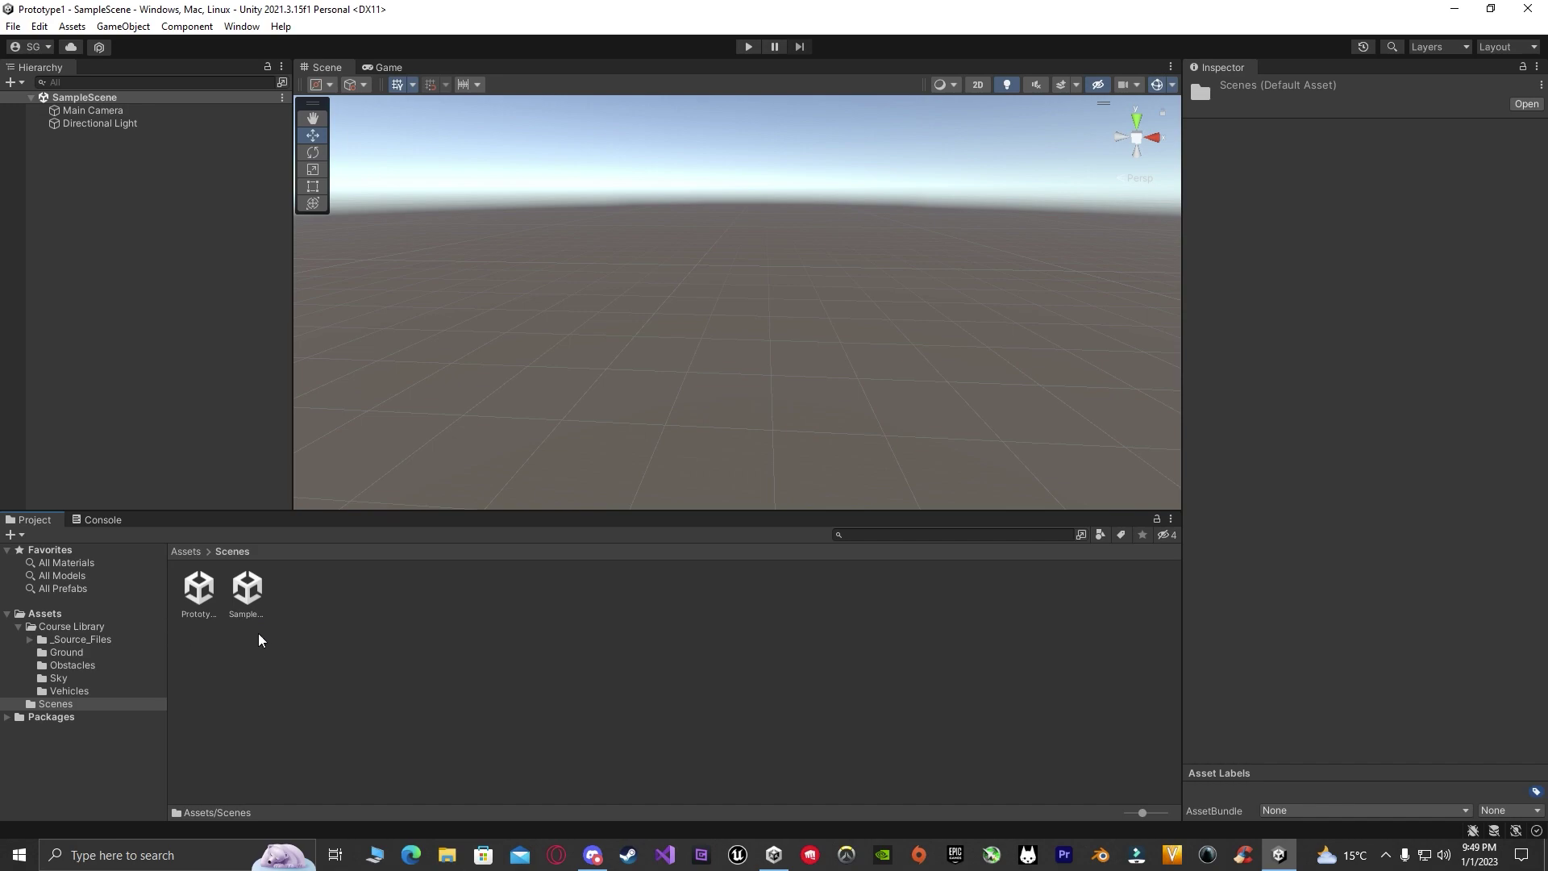
click(193, 613)
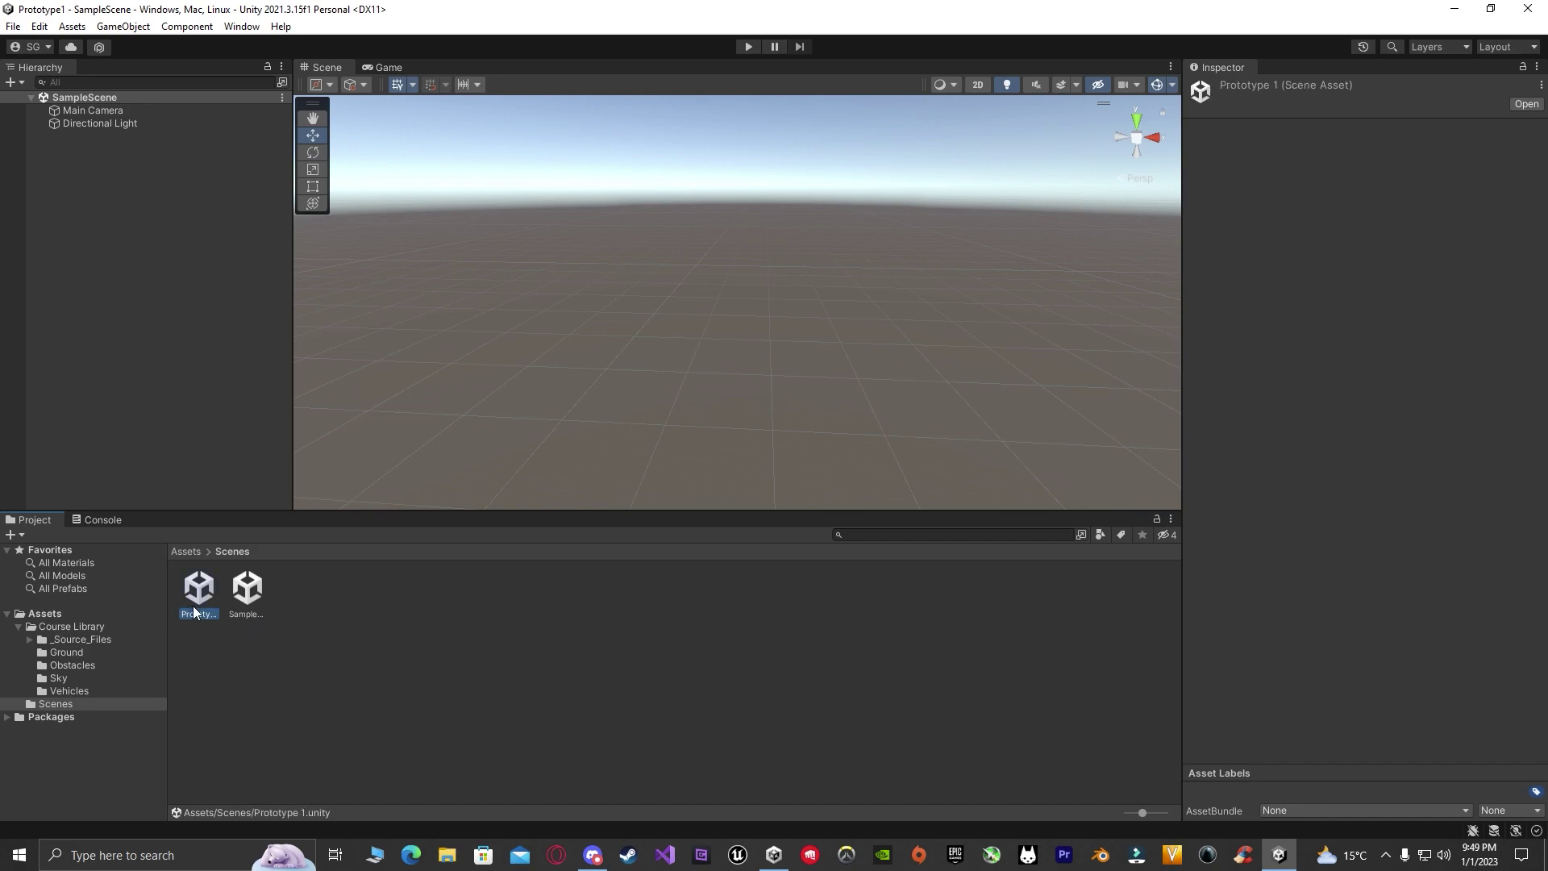
key(Right)
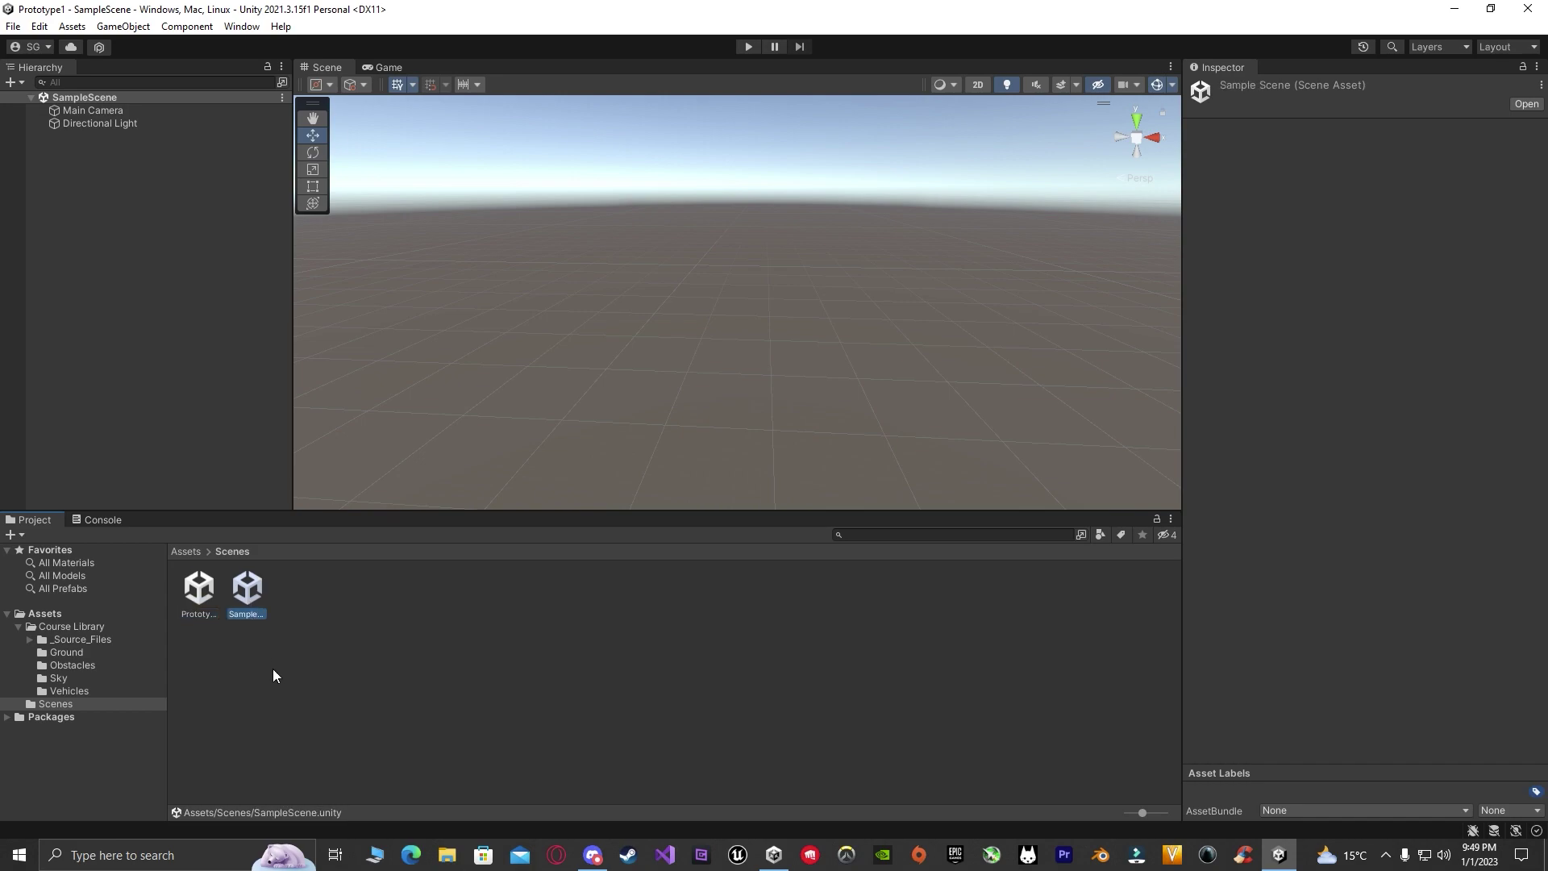
double_click(207, 609)
right_drag(774, 277, 731, 309)
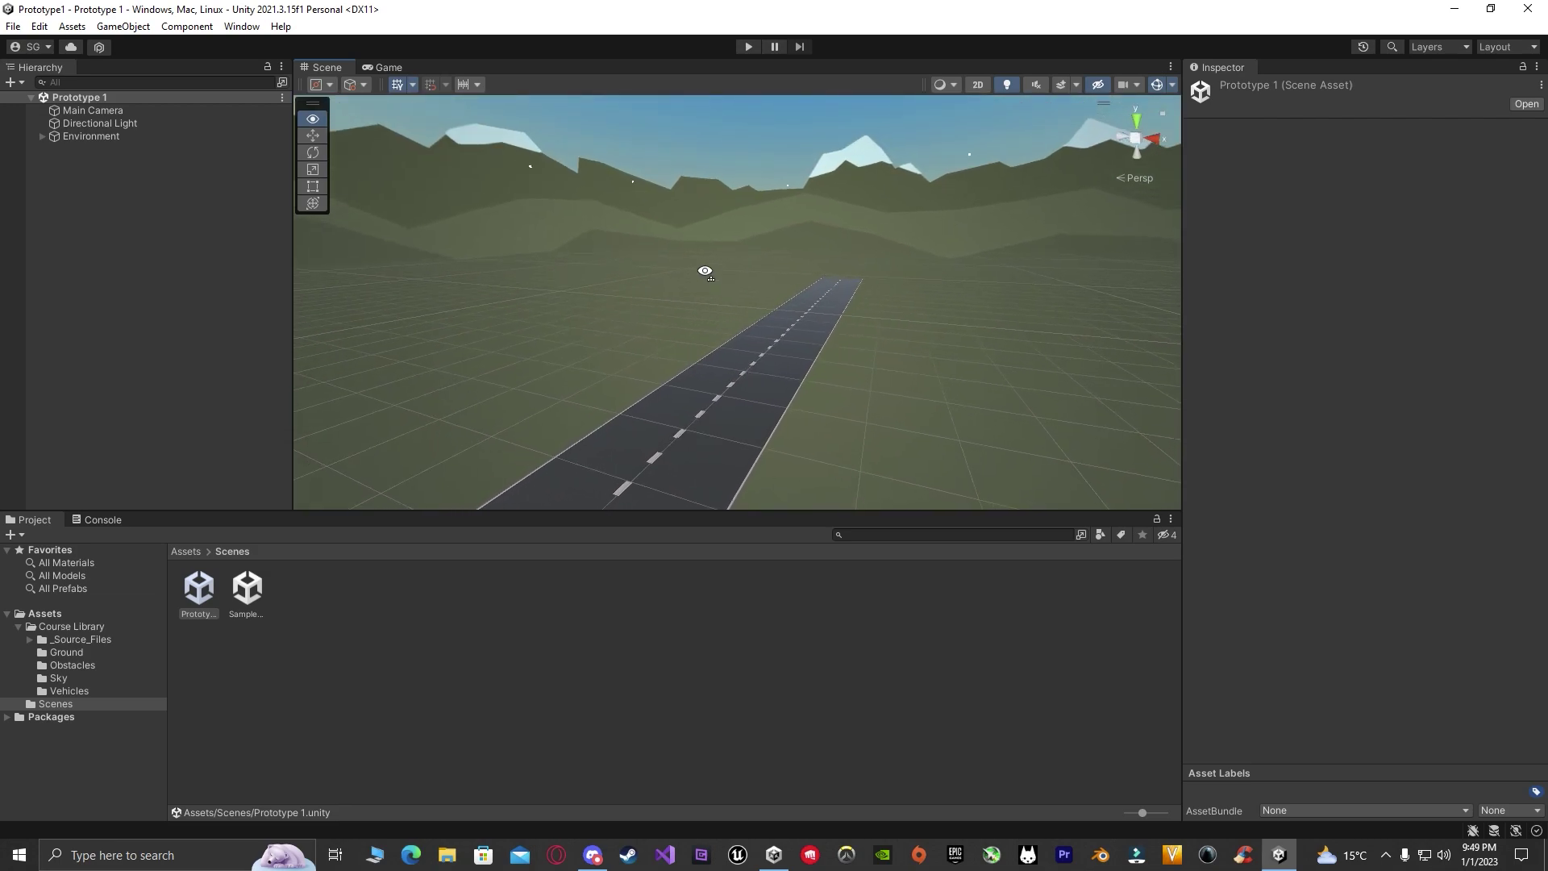
right_drag(730, 309, 606, 355)
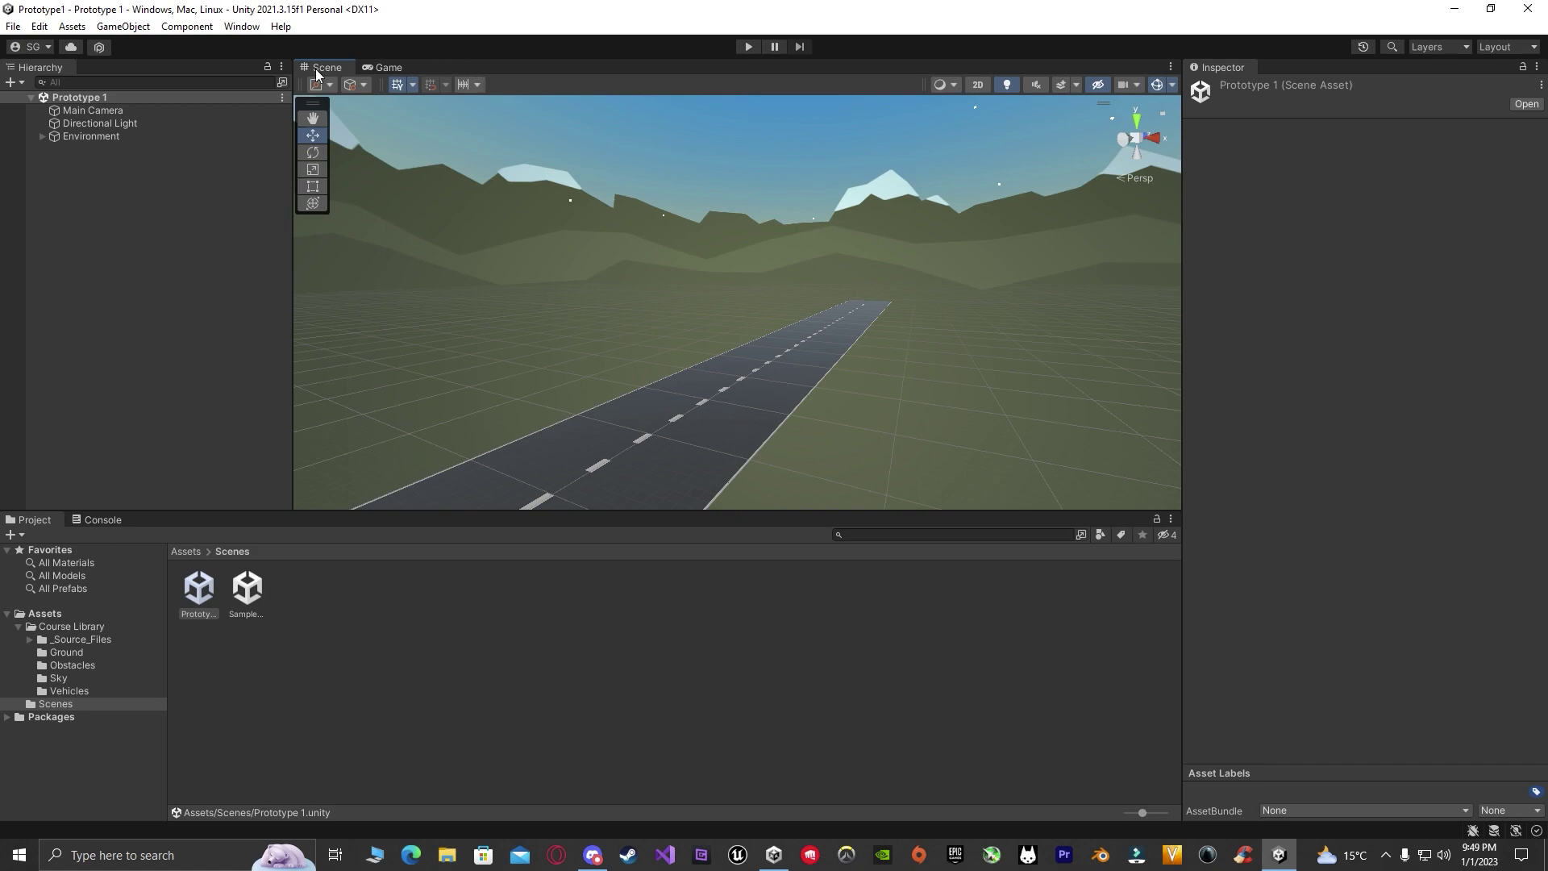
mouse_move(704, 304)
right_down()
mouse_move(579, 383)
mouse_move(490, 267)
mouse_move(634, 286)
mouse_move(696, 191)
right_up()
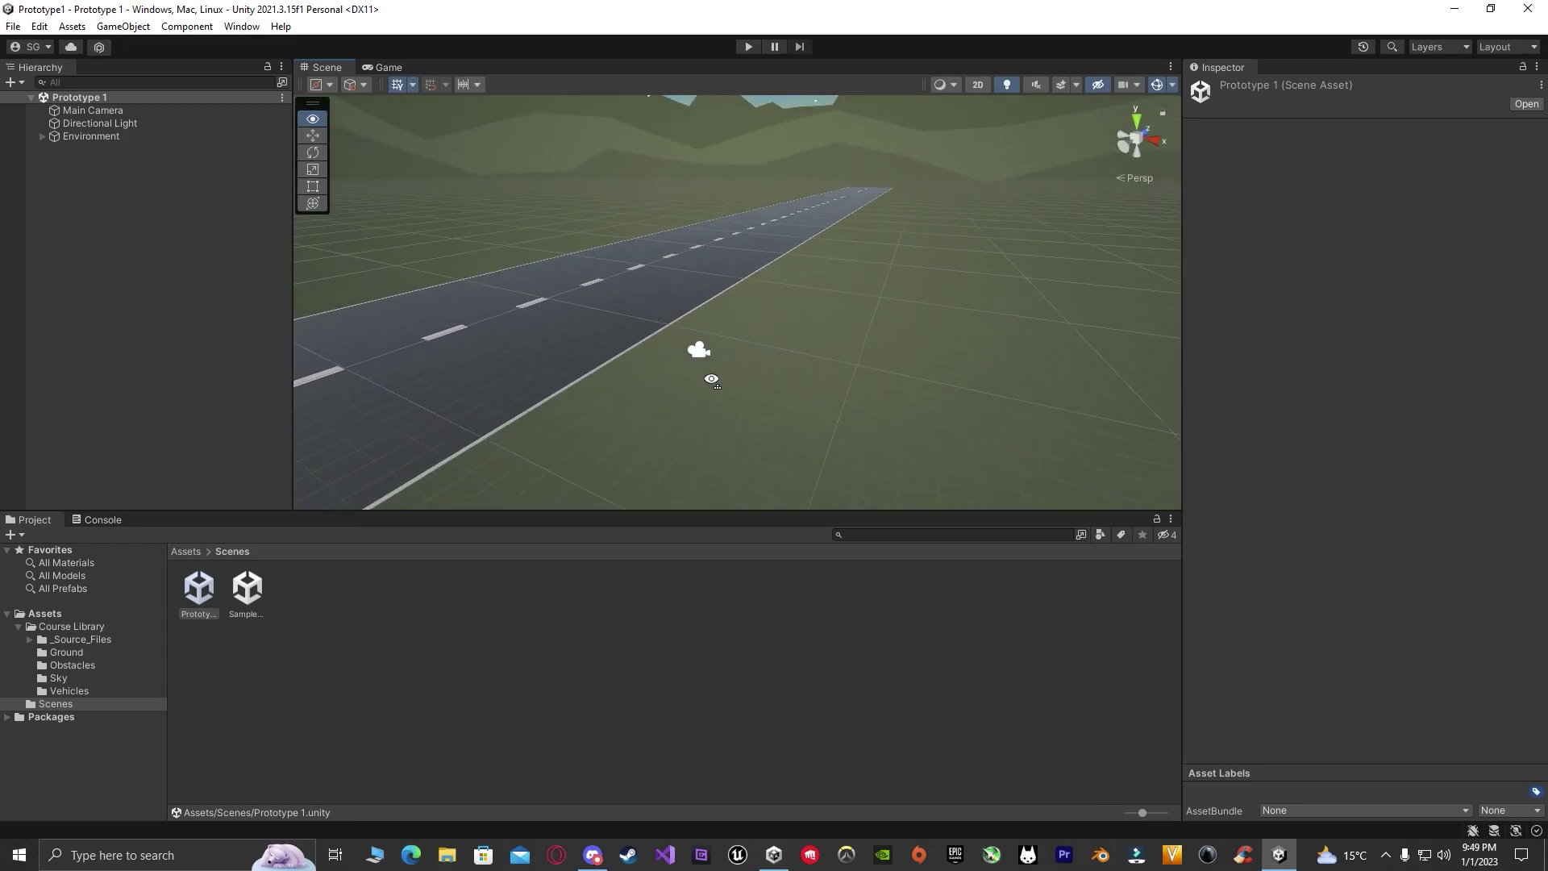
right_drag(696, 191, 614, 378)
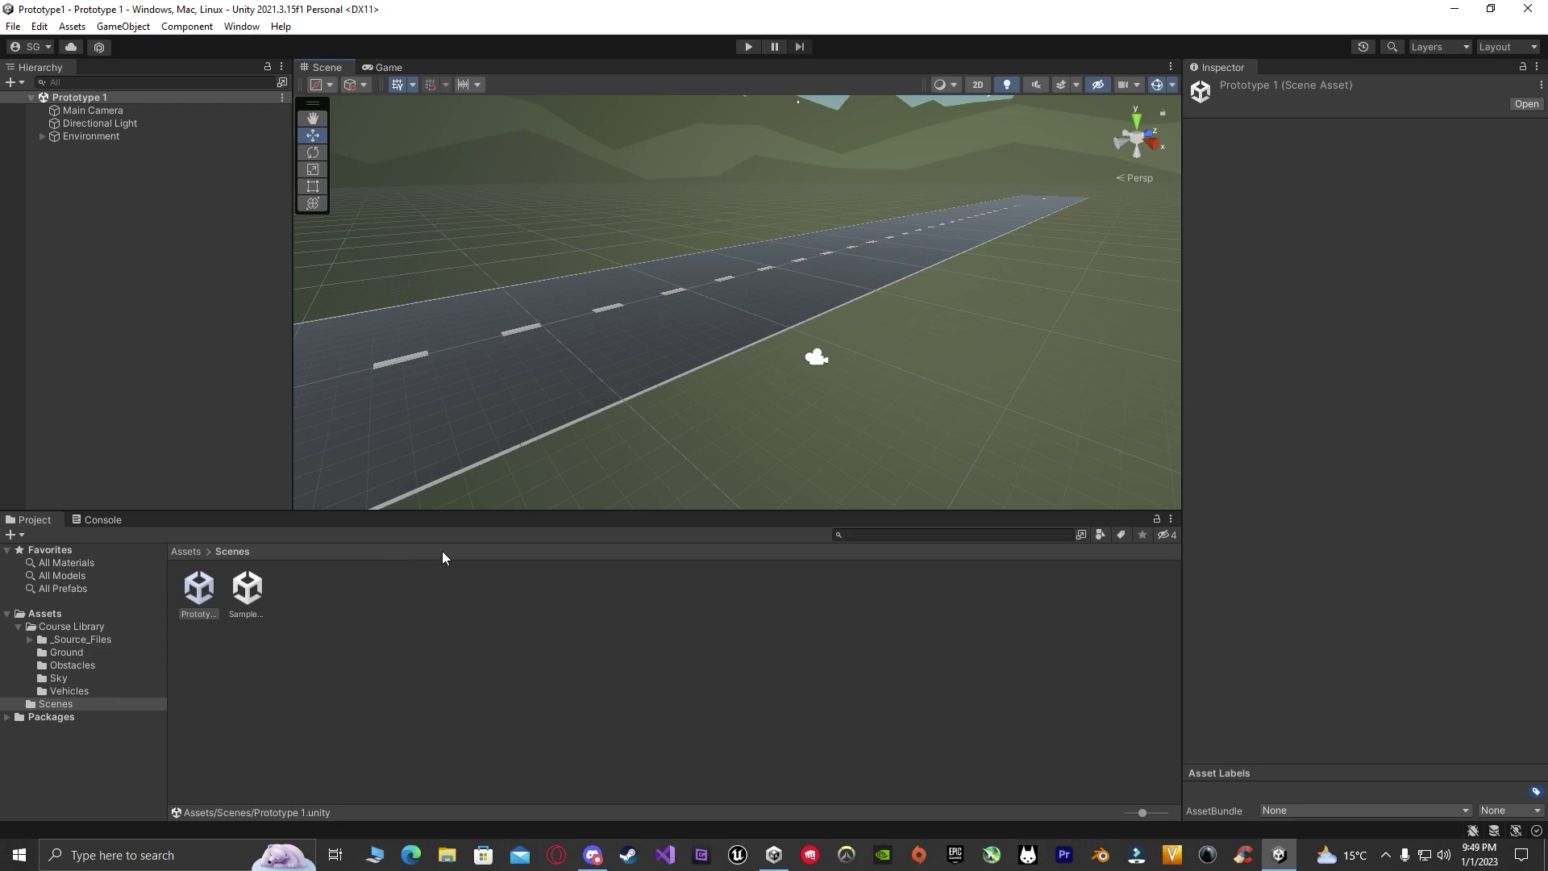
- Browse to Assets > Course Library > Vehicles and enlarge thumbnails until the five vehicle names show
click(178, 552)
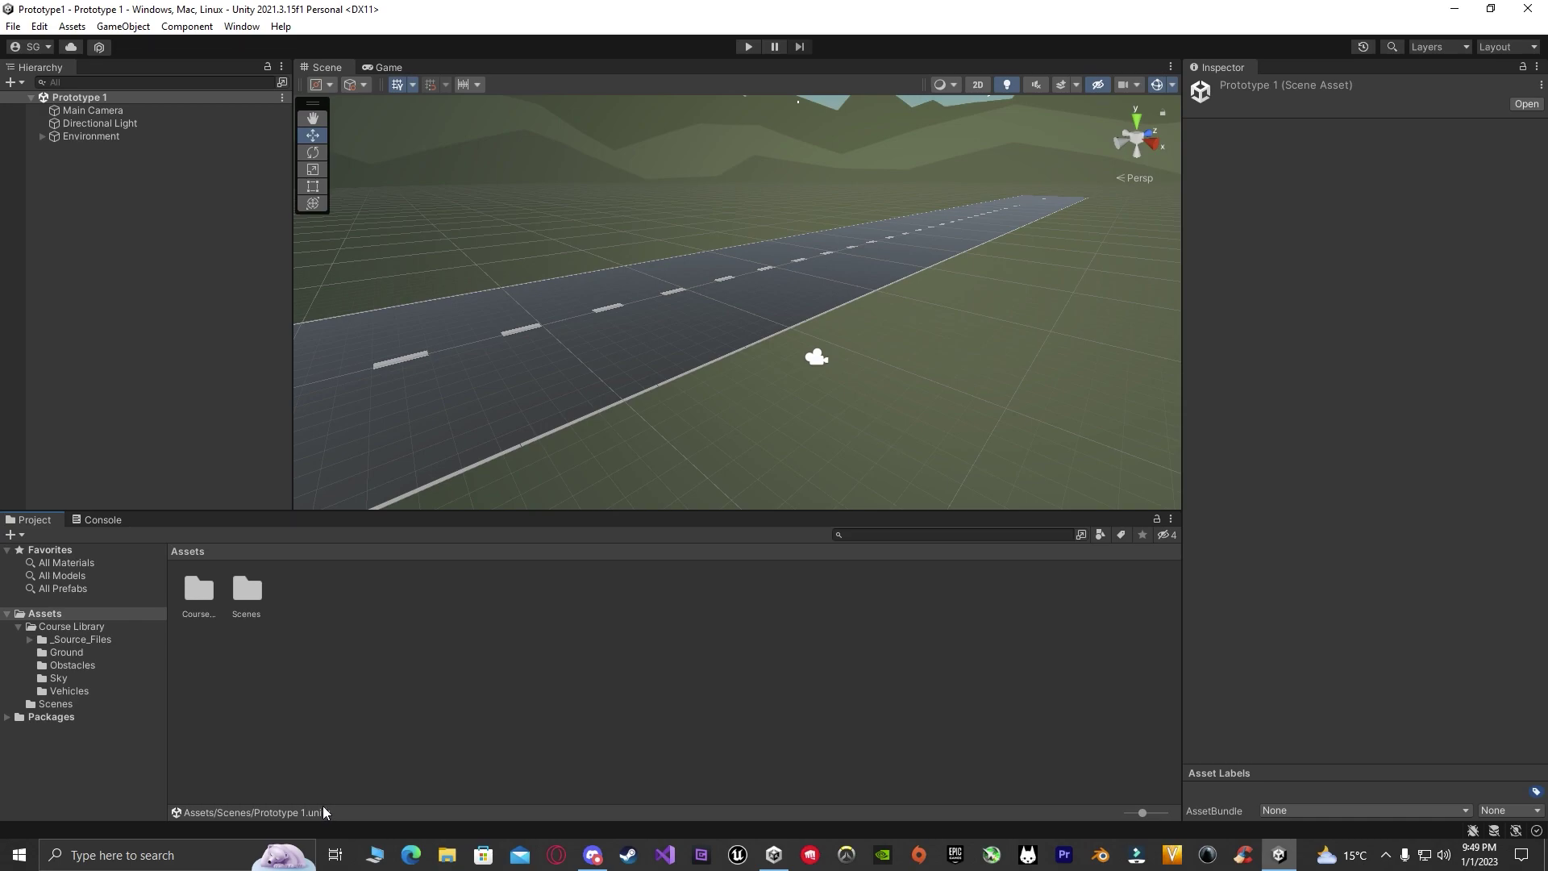
double_click(193, 618)
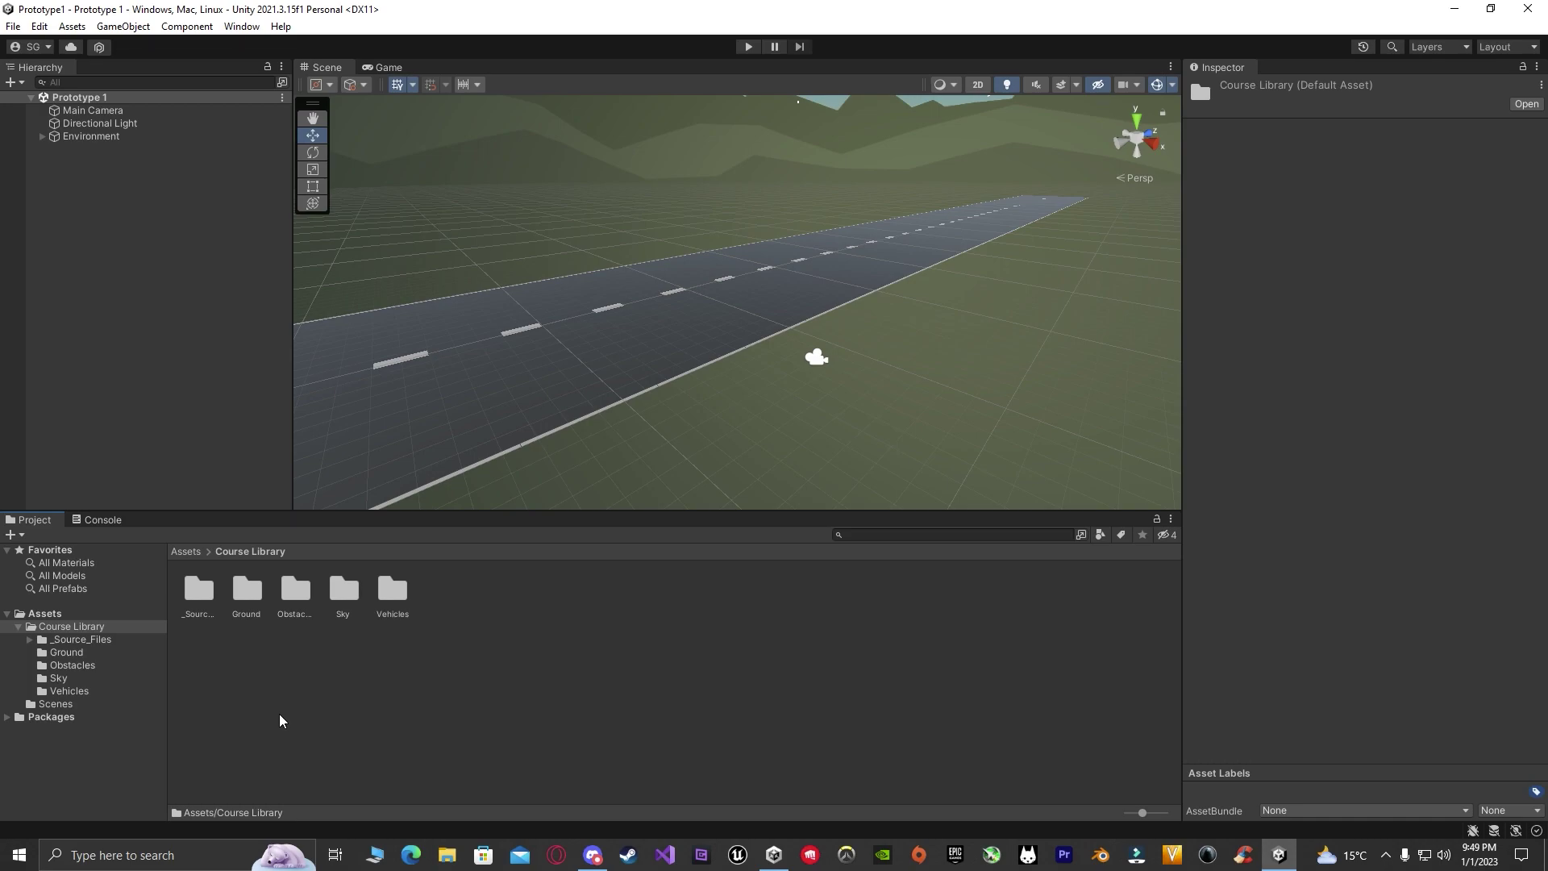
double_click(392, 602)
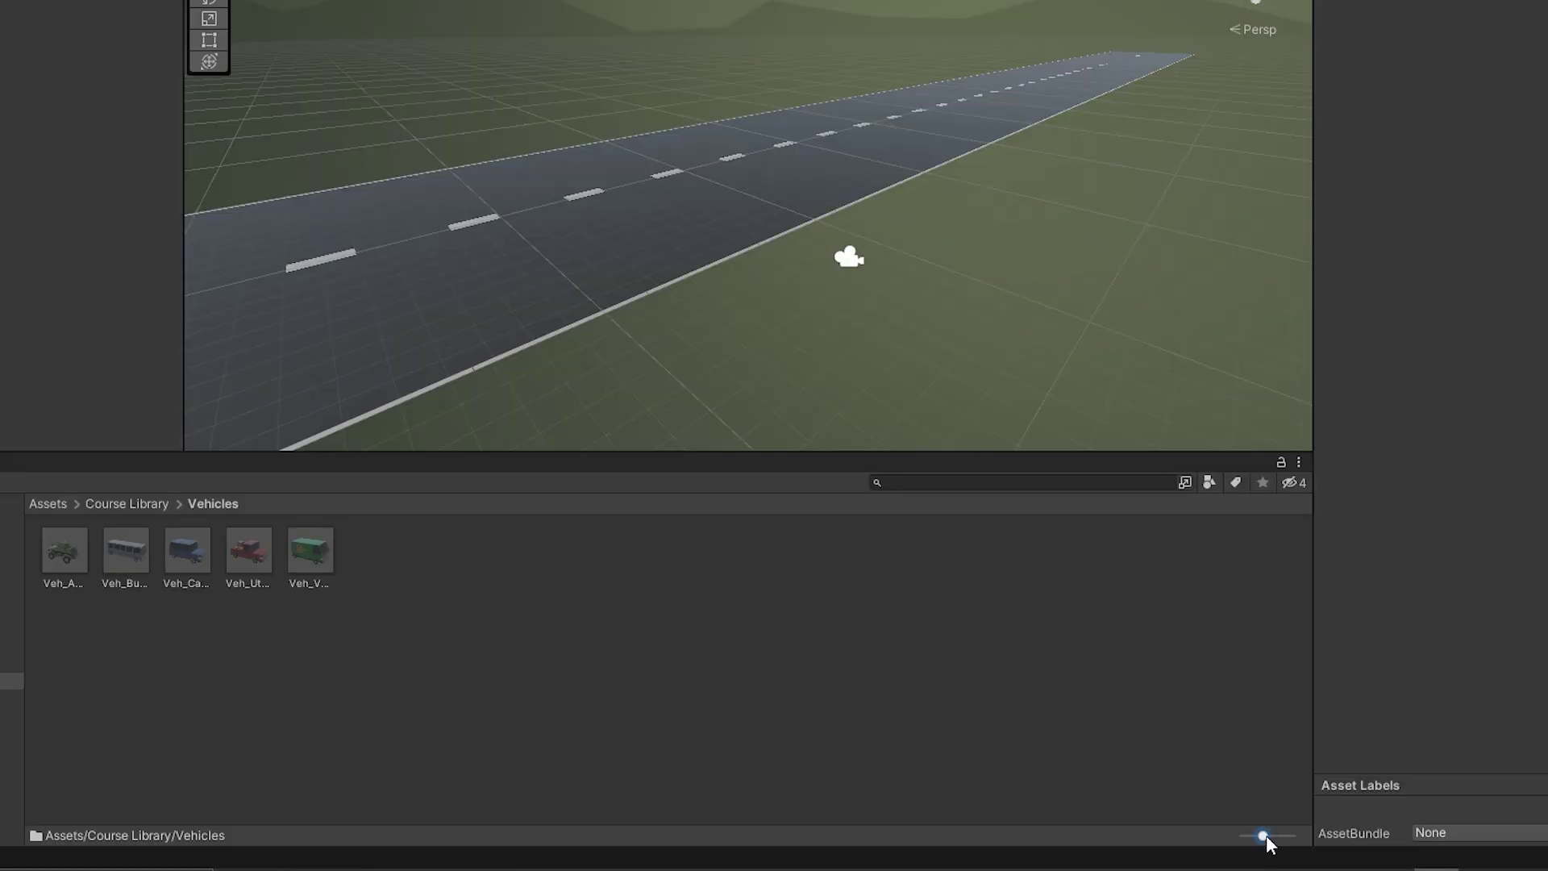
drag(1145, 813, 1158, 814)
drag(1282, 839, 1290, 838)
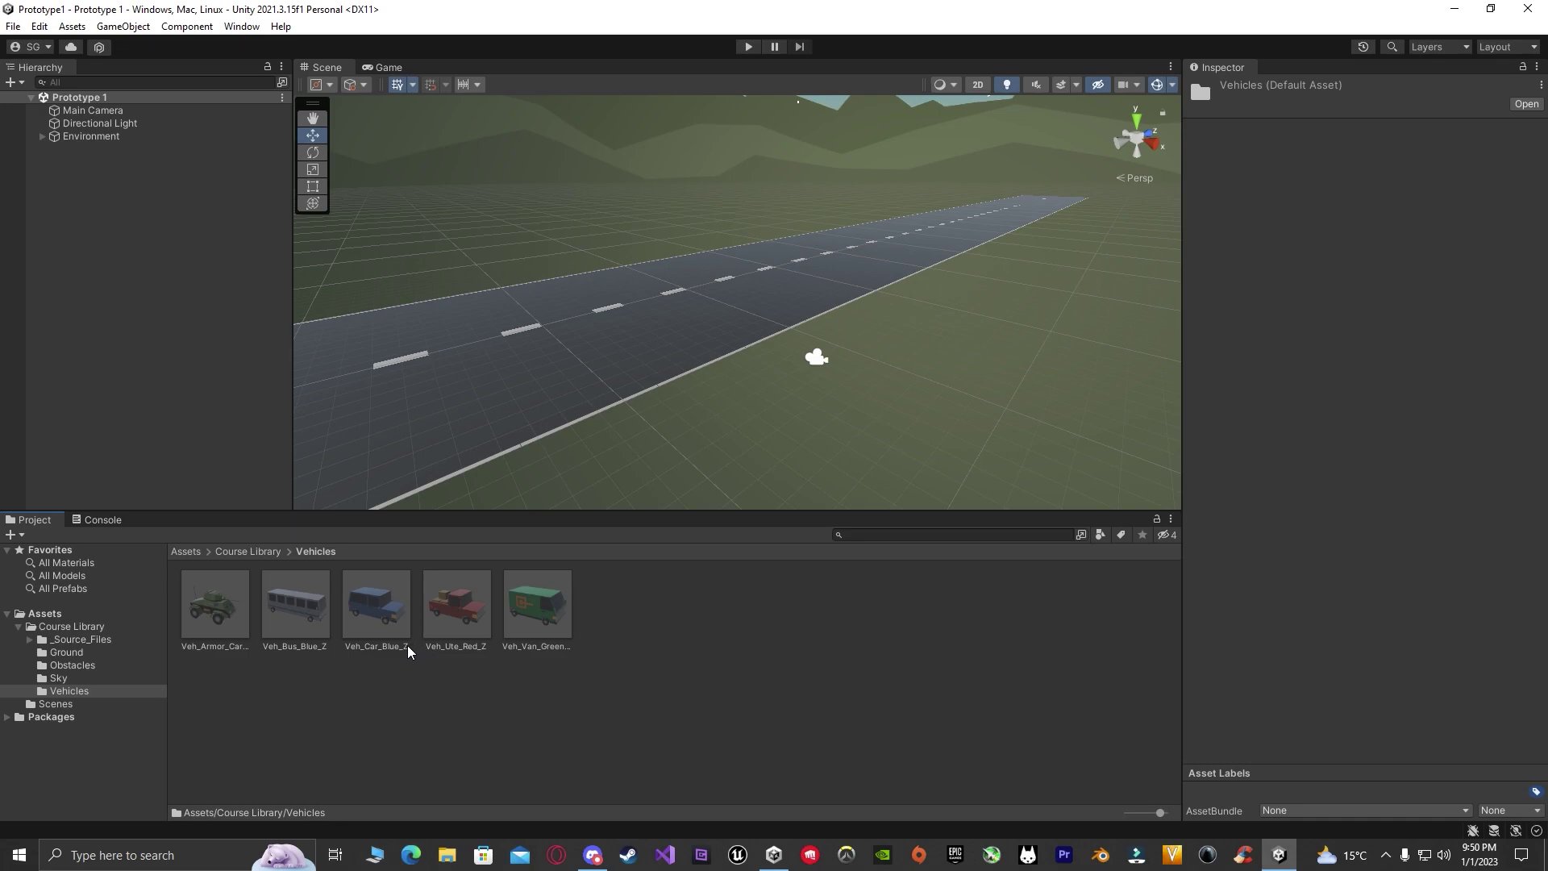
right_drag(452, 347, 446, 335)
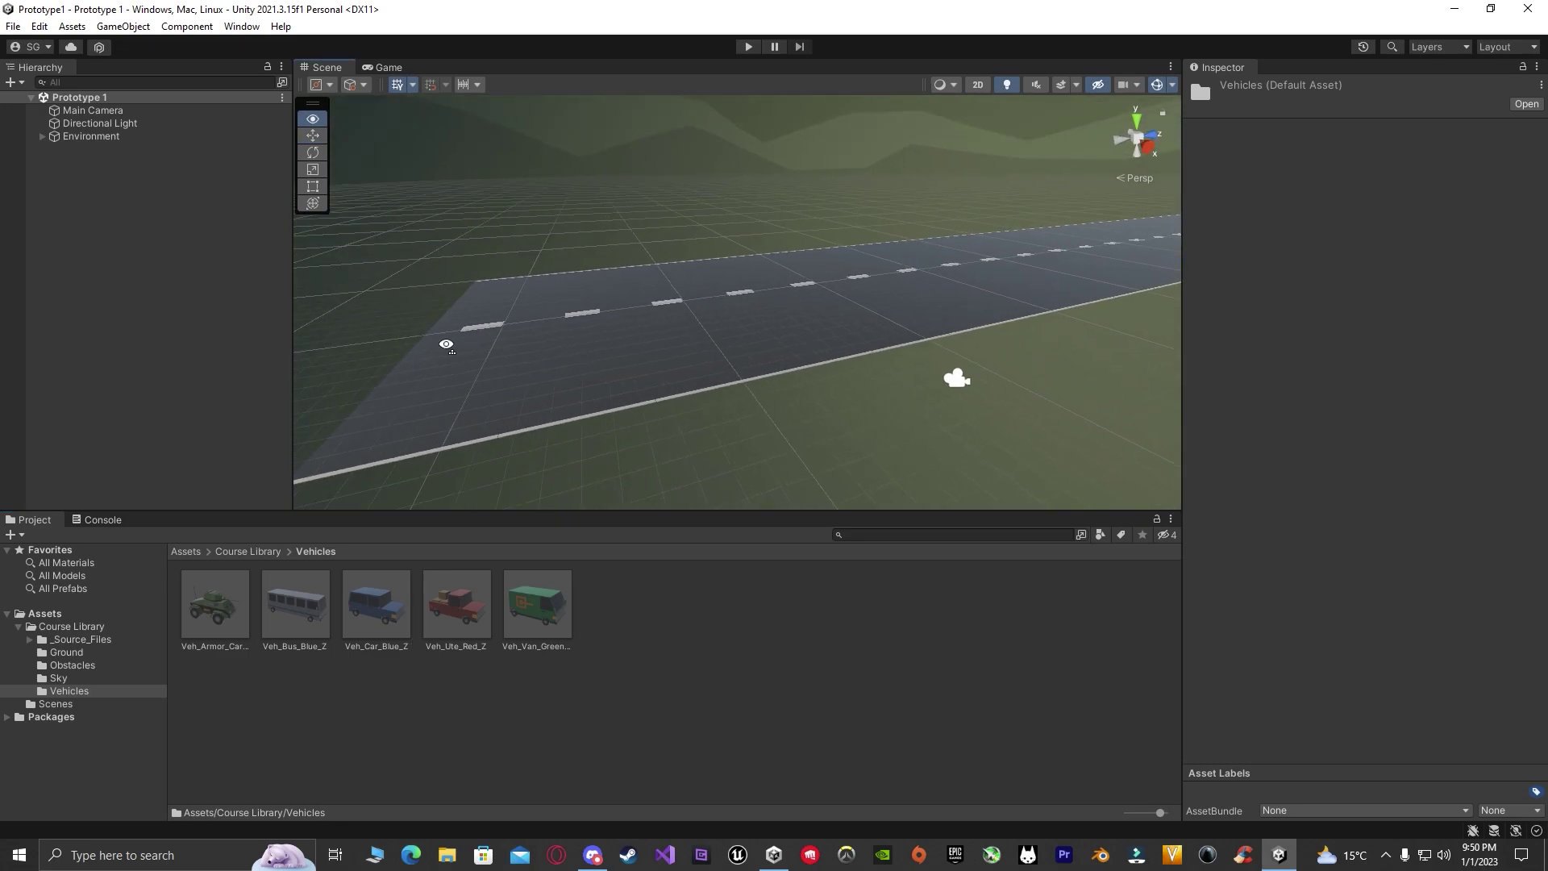
- Drag the Veh_Car_Blue_Z prefab into the Scene view and drop it onto the road
mouse_move(379, 621)
mouse_down()
mouse_move(562, 373)
mouse_move(633, 328)
mouse_up()
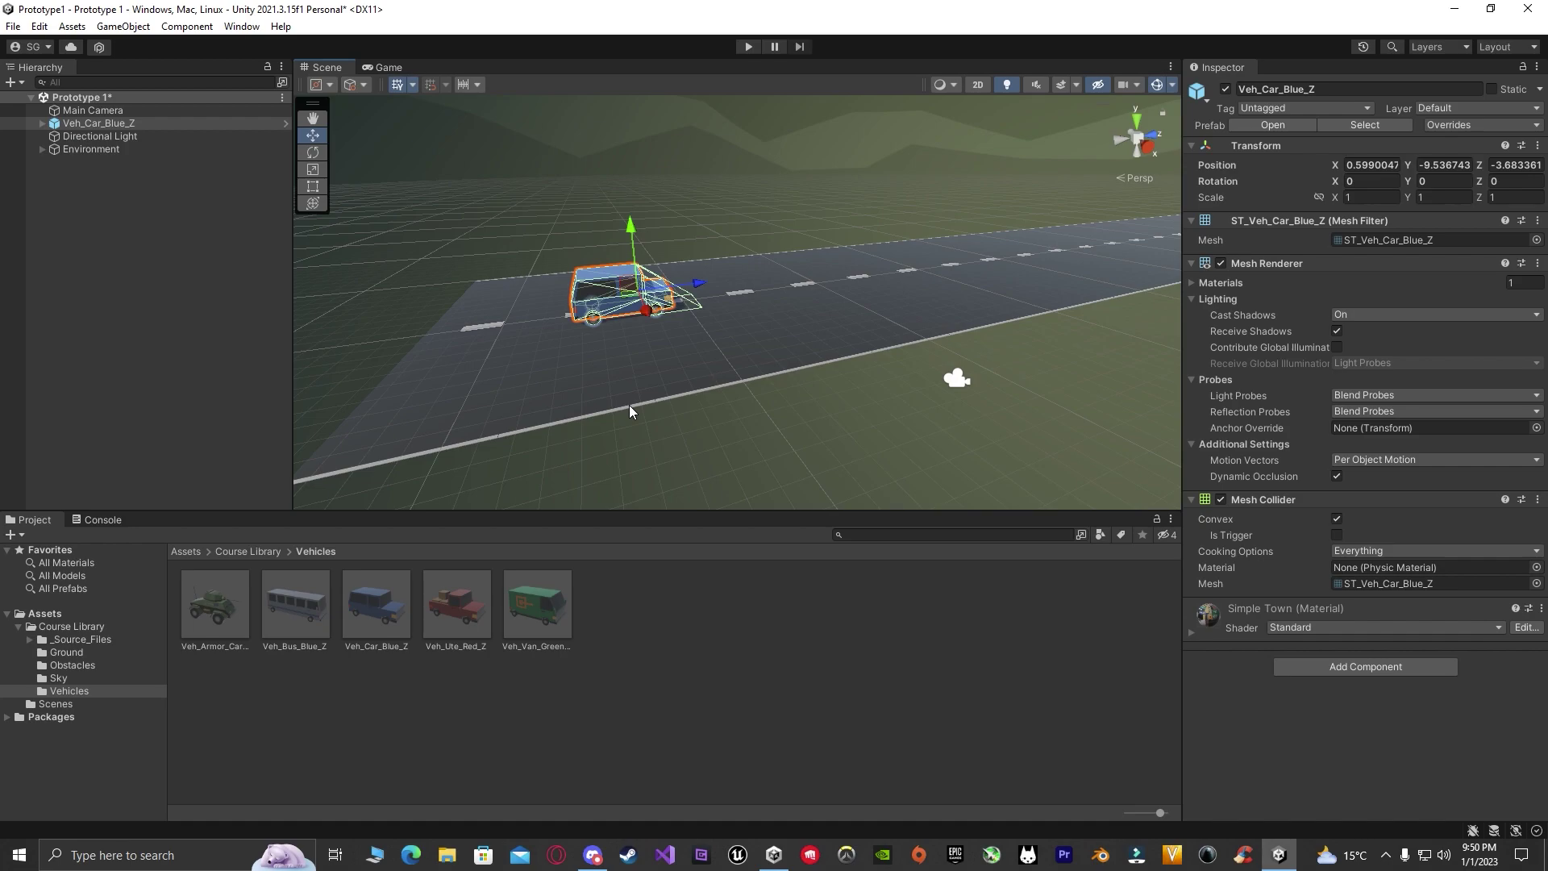
right_drag(629, 404, 722, 418)
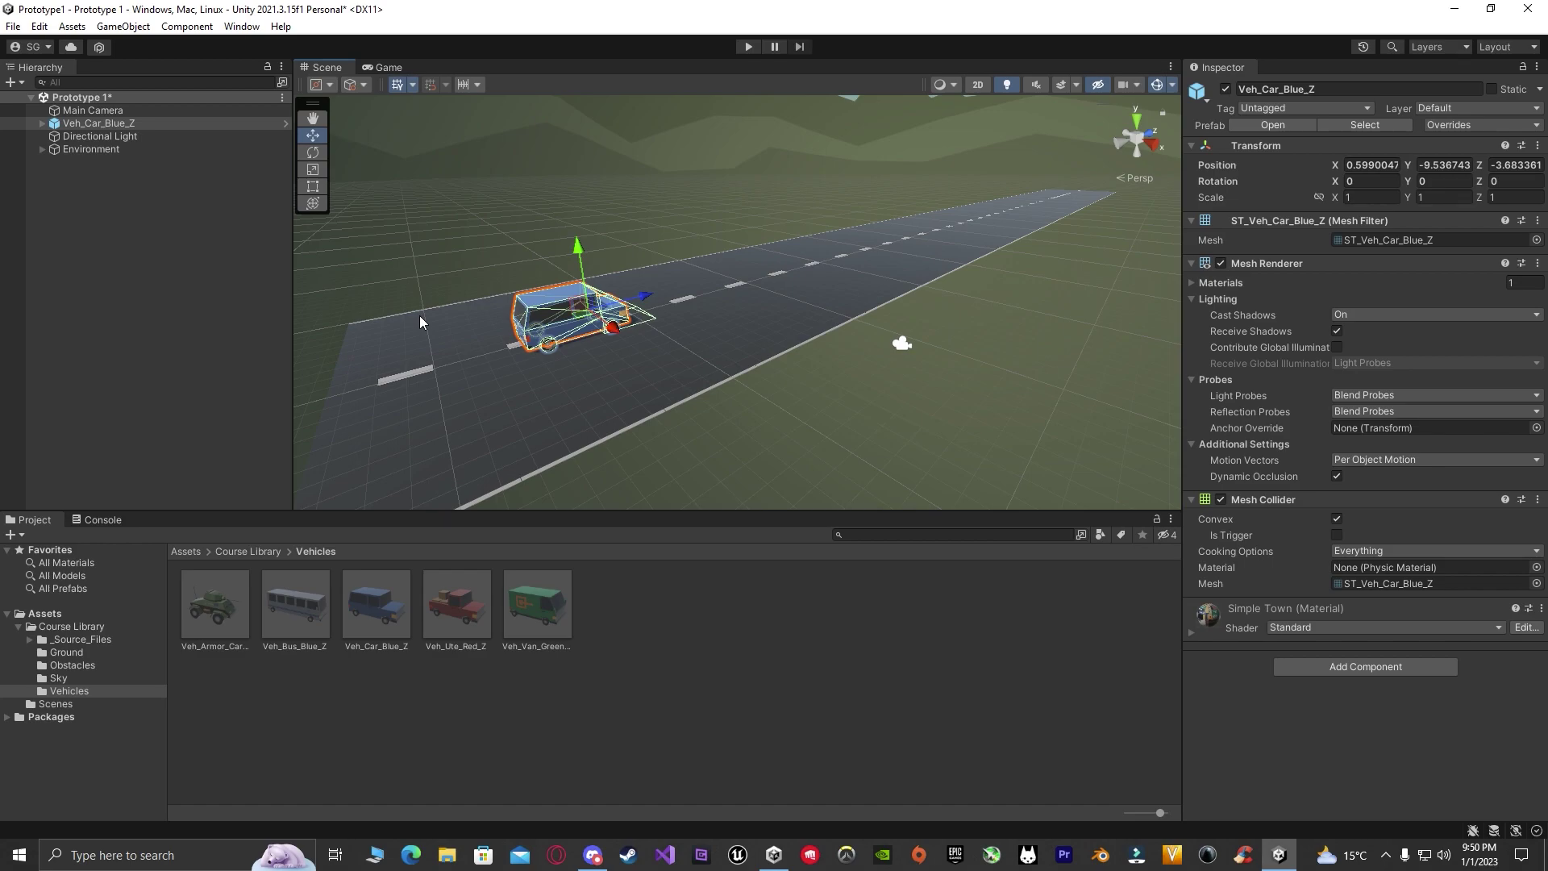
- Orbit the Scene view around the blue car until the road runs diagonally
key(alt)
mouse_move(690, 321)
alt+mouse_down()
mouse_move(707, 290)
mouse_move(702, 207)
alt+mouse_up()
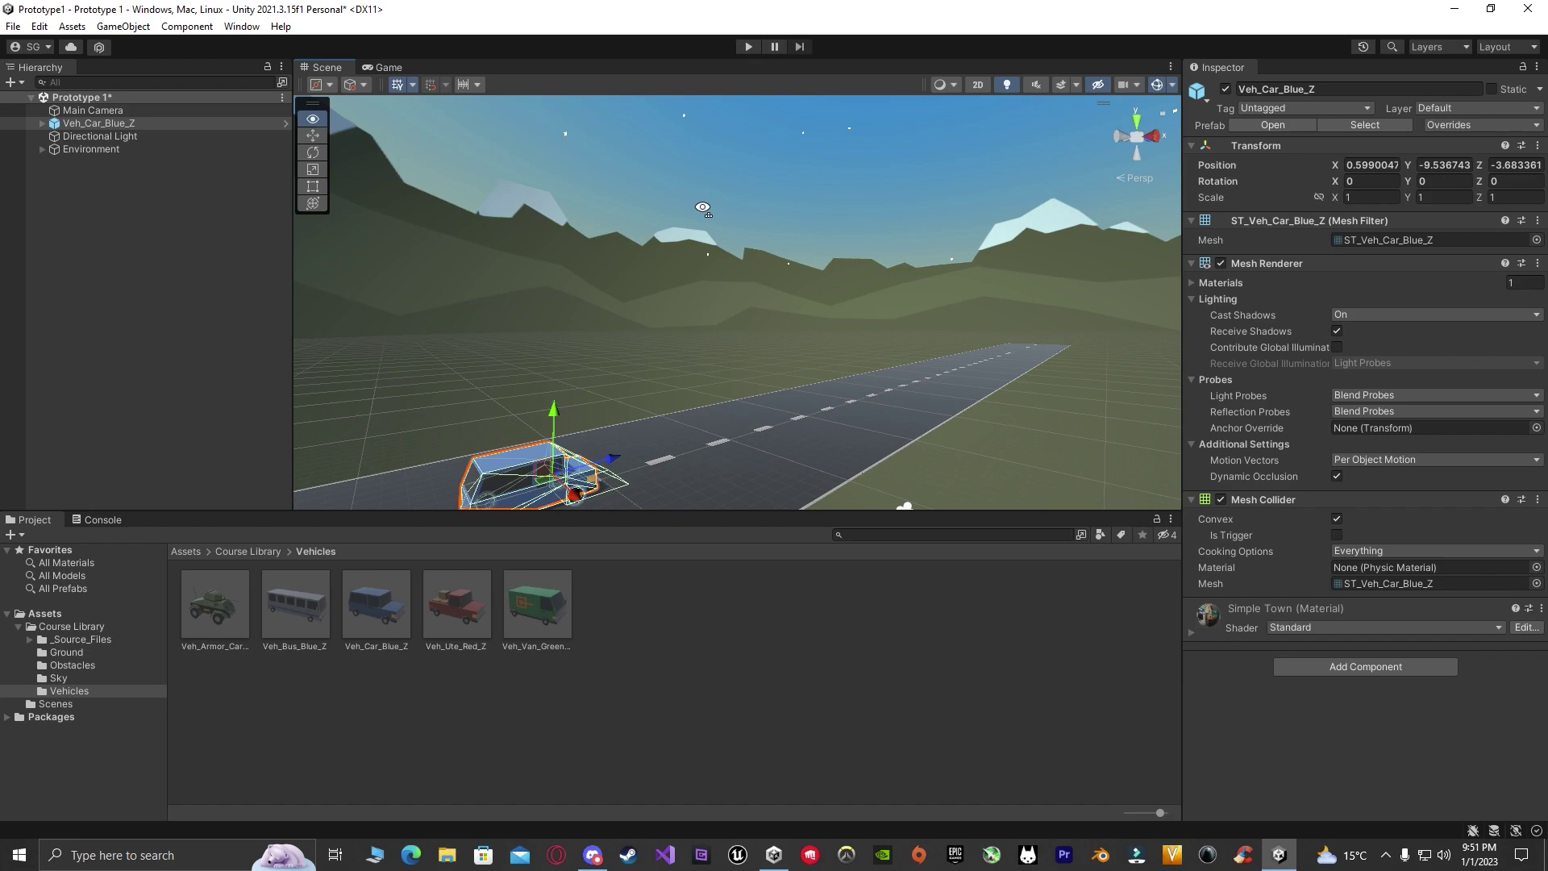
alt+drag(703, 208, 514, 207)
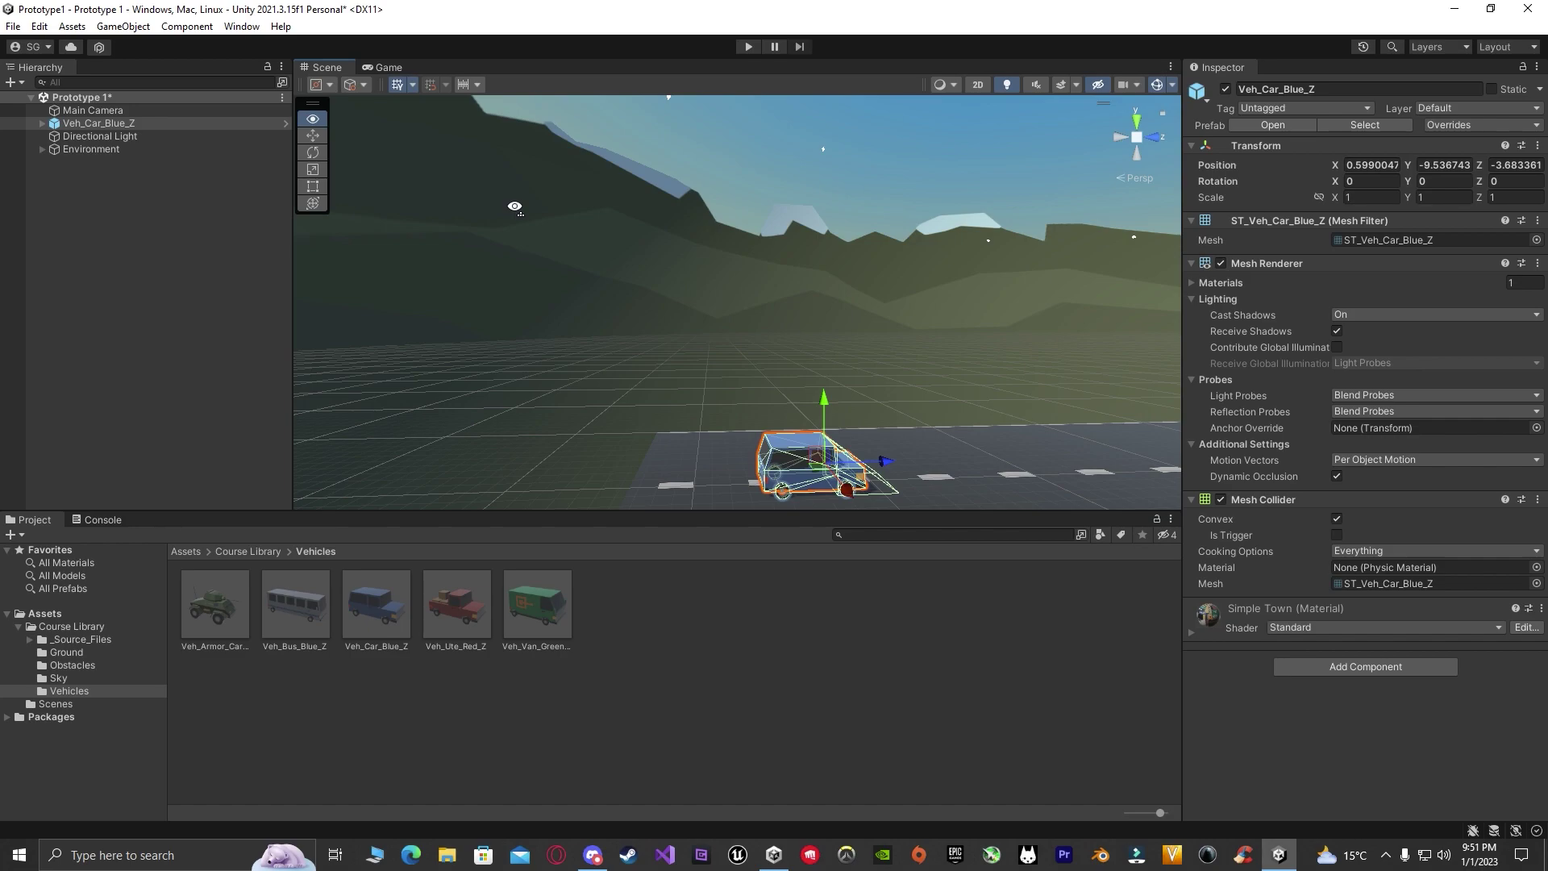
mouse_move(607, 226)
alt+mouse_down()
mouse_move(668, 263)
mouse_move(895, 260)
alt+mouse_up()
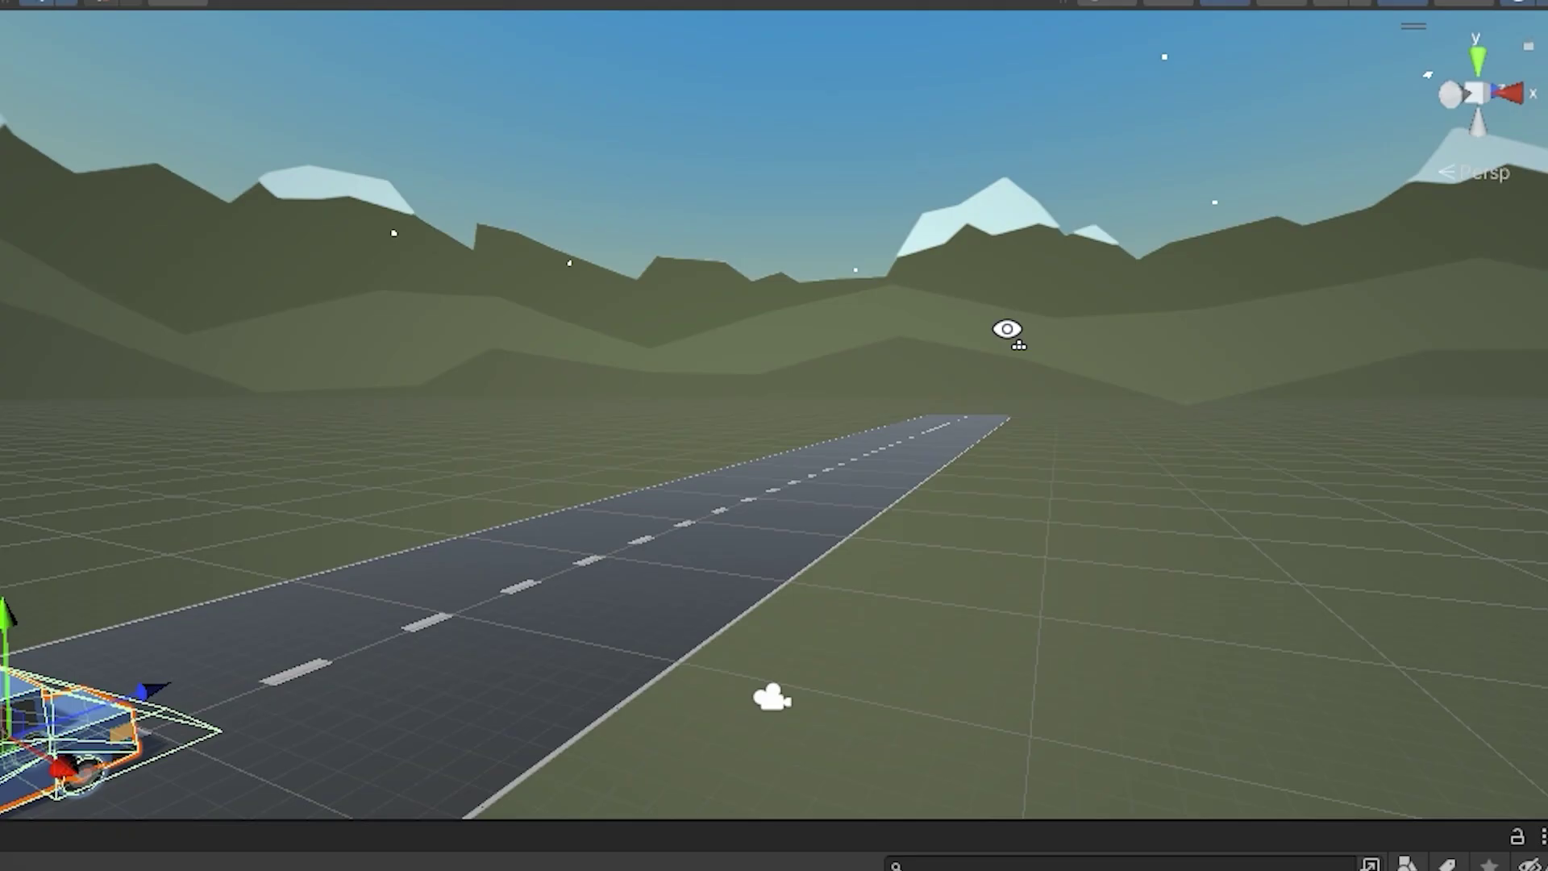
alt+drag(1008, 329, 940, 328)
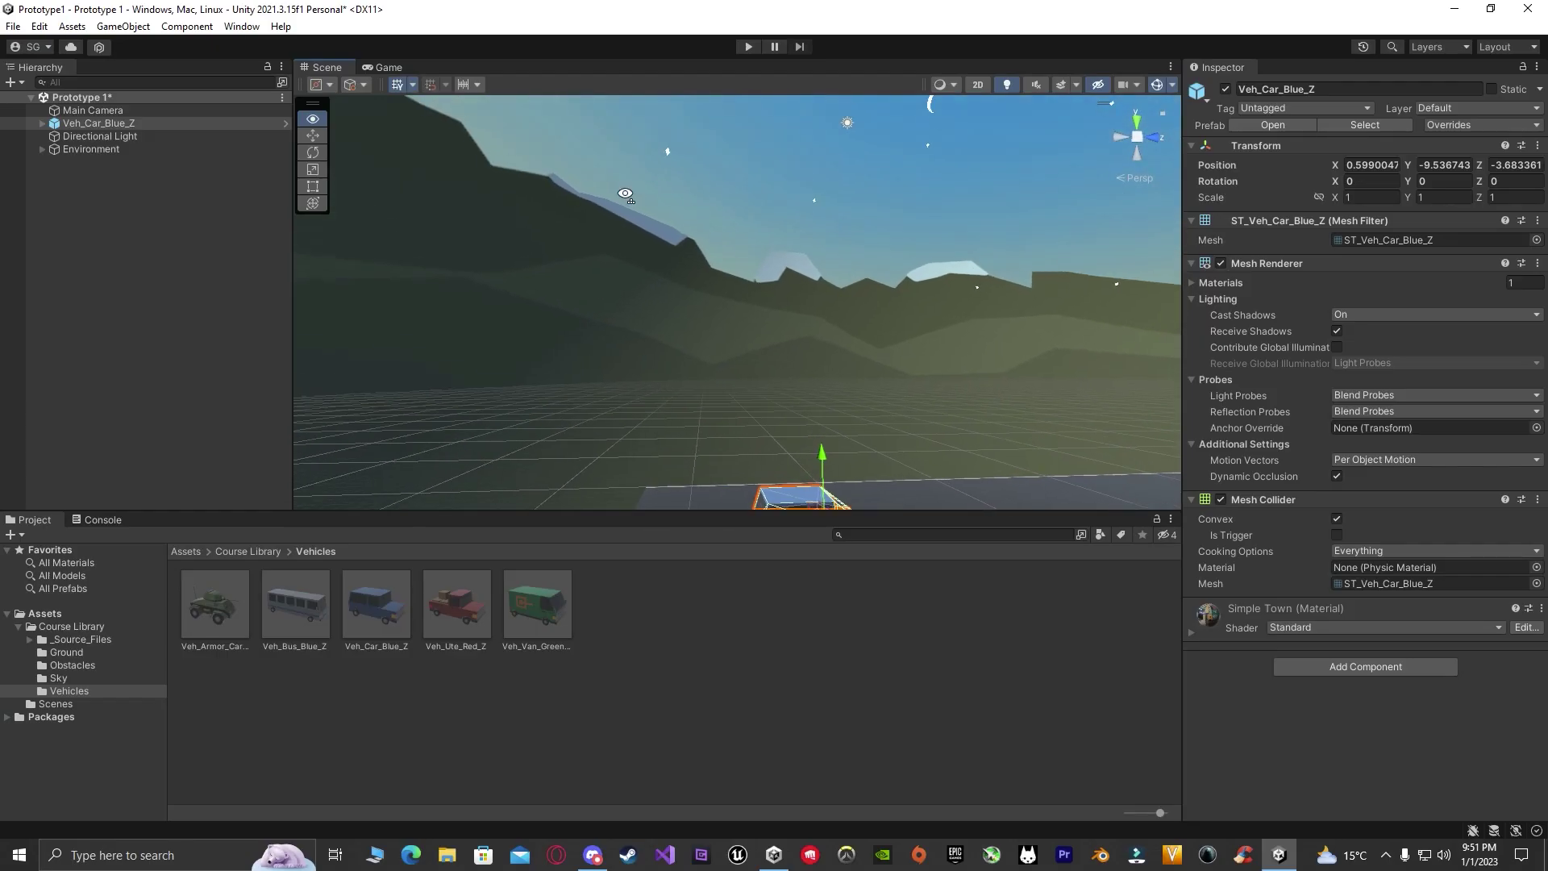
alt+drag(874, 271, 815, 283)
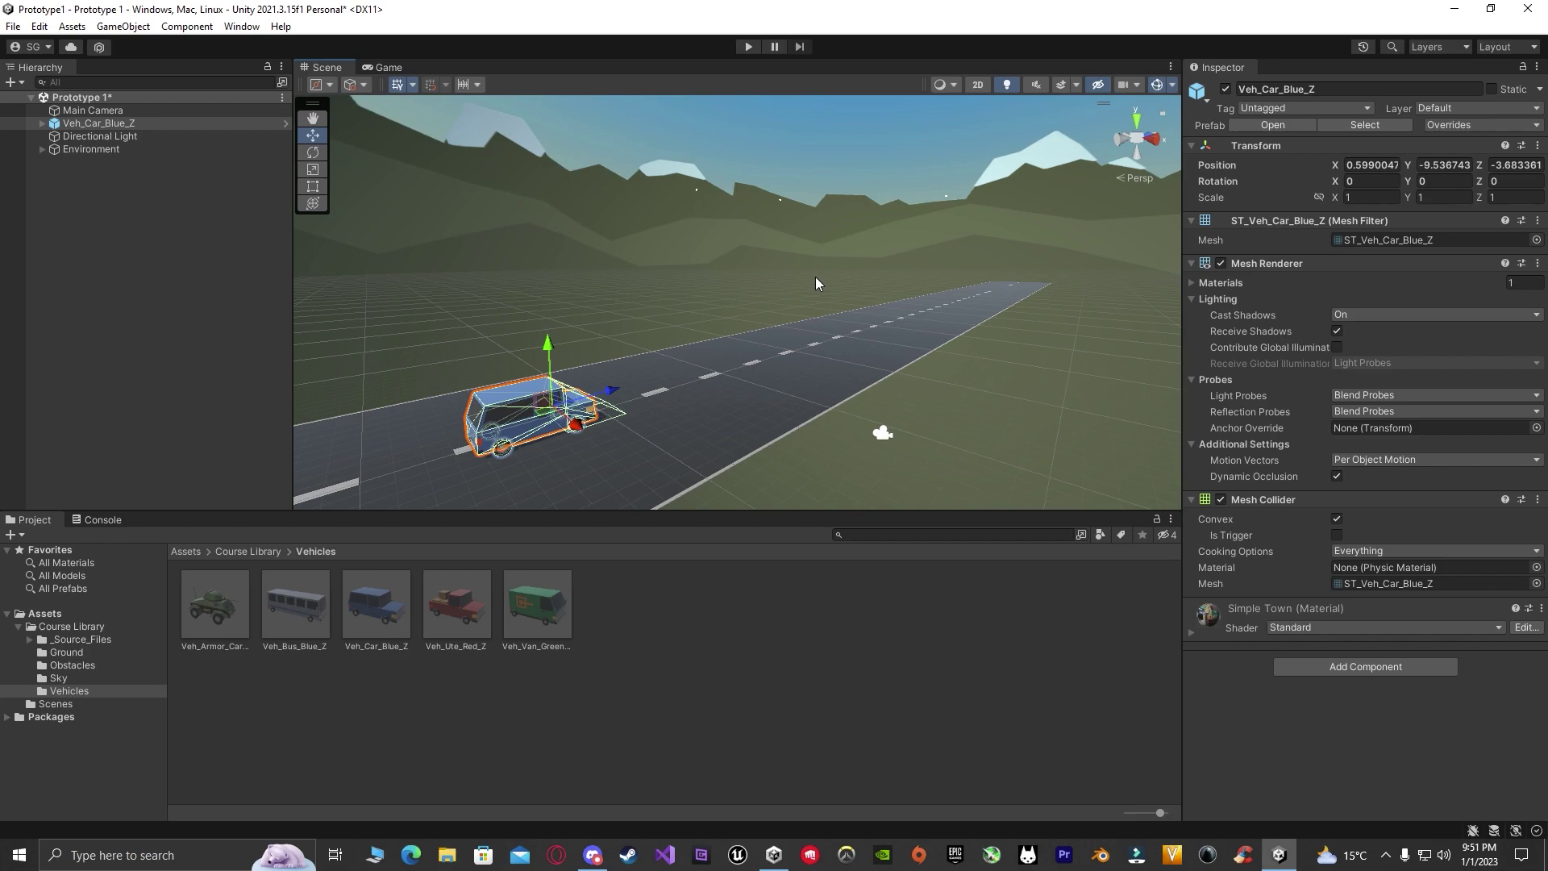
mouse_move(815, 277)
alt+mouse_down()
mouse_move(890, 233)
mouse_move(869, 298)
mouse_move(683, 245)
mouse_move(714, 290)
alt+mouse_up()
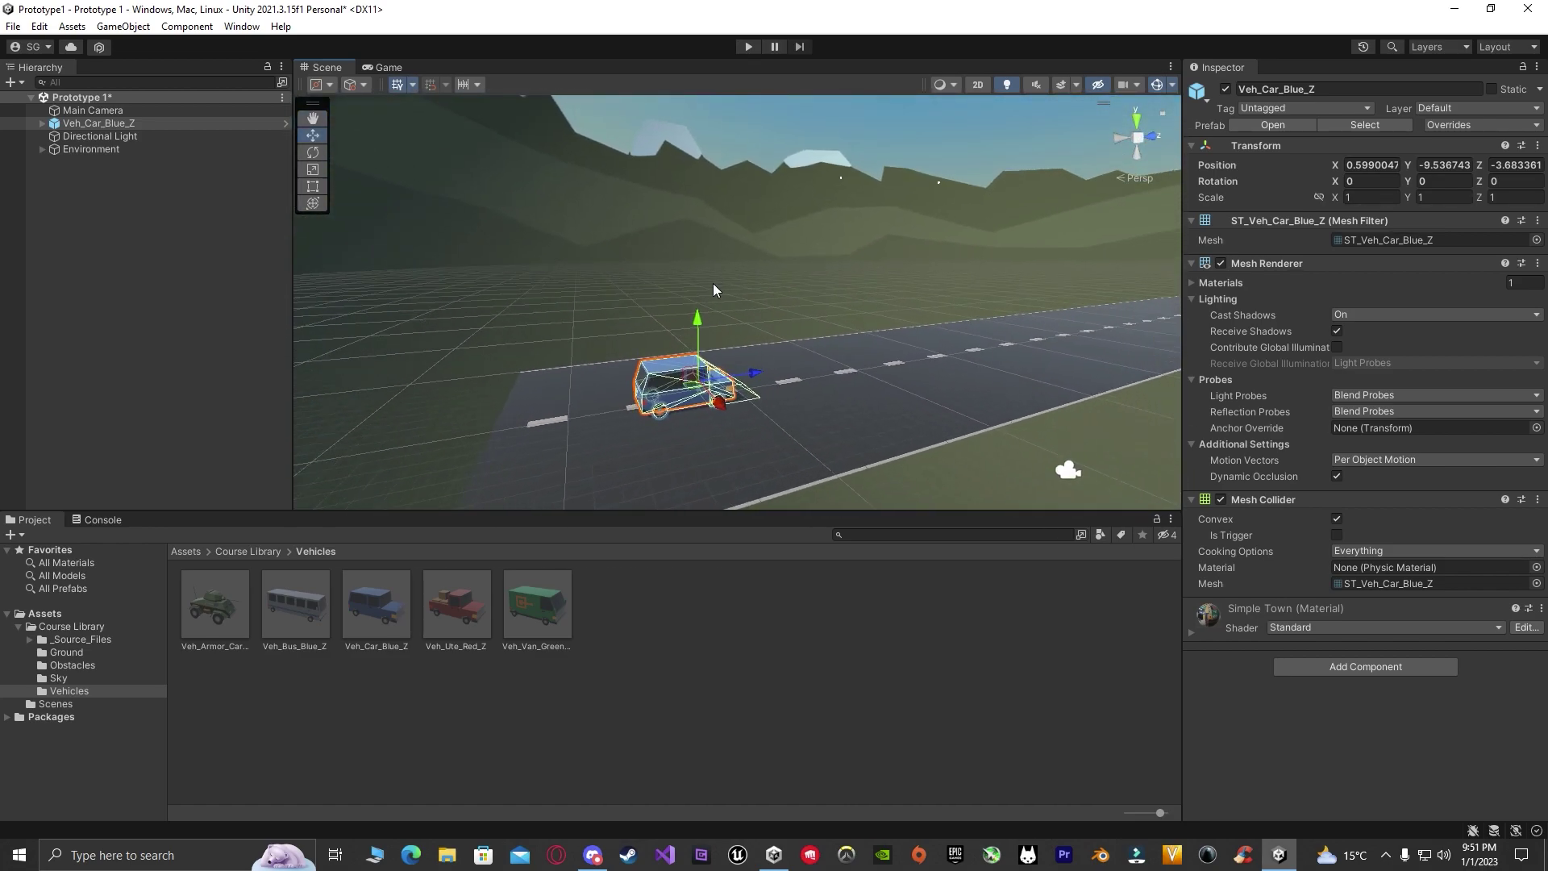
- Zoom toward the car and pan the view with the Hand tool to frame it on the road
key(alt)
alt+right_drag(713, 282, 713, 282)
alt+right_drag(713, 283, 695, 145)
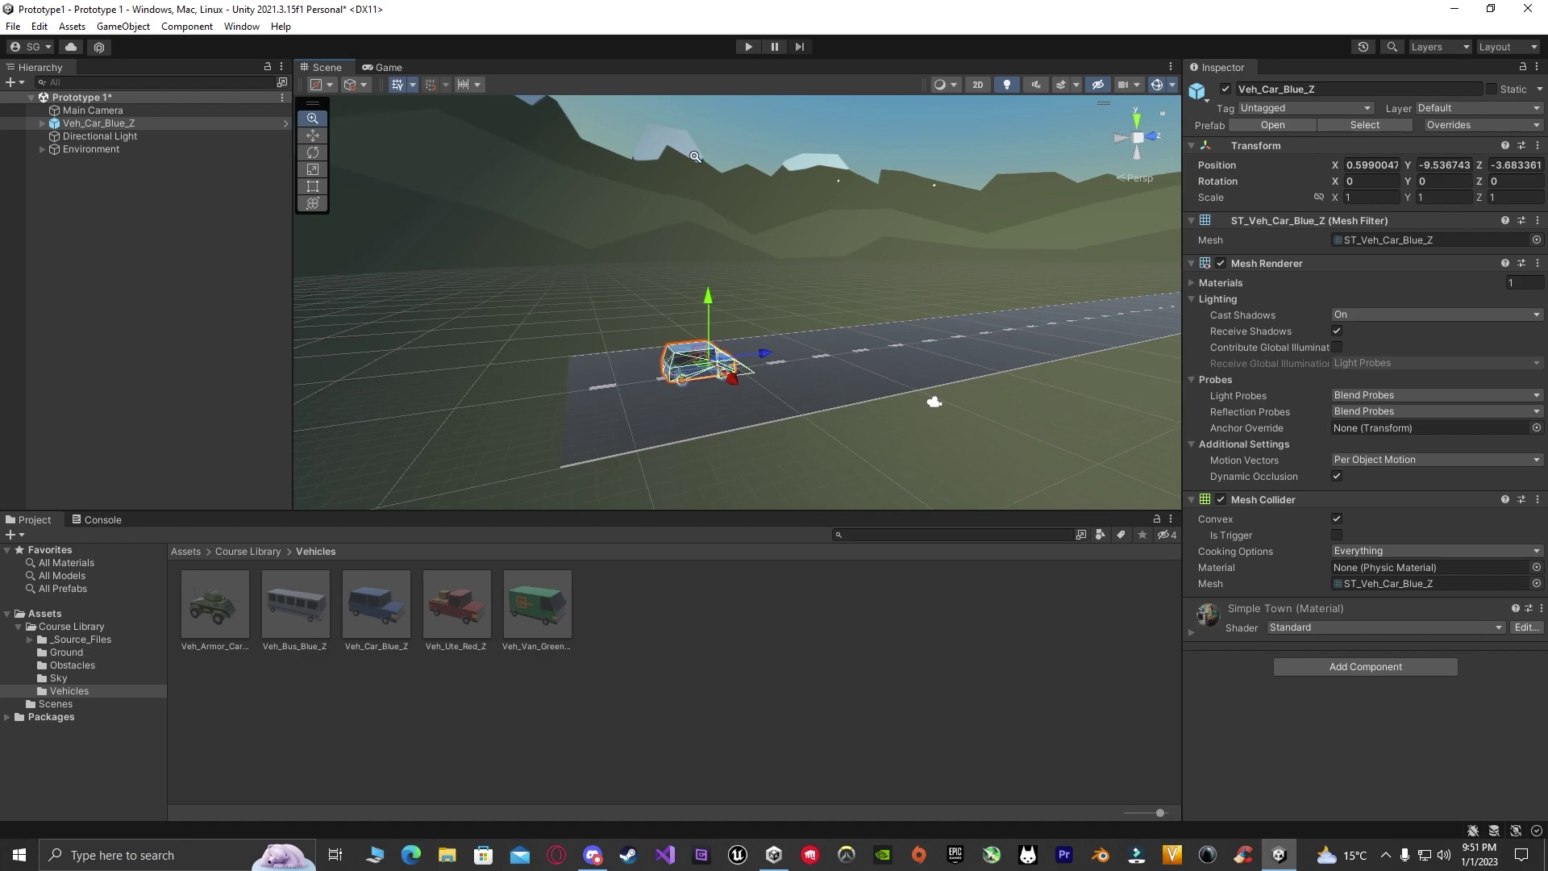
alt+right_drag(695, 154, 708, 410)
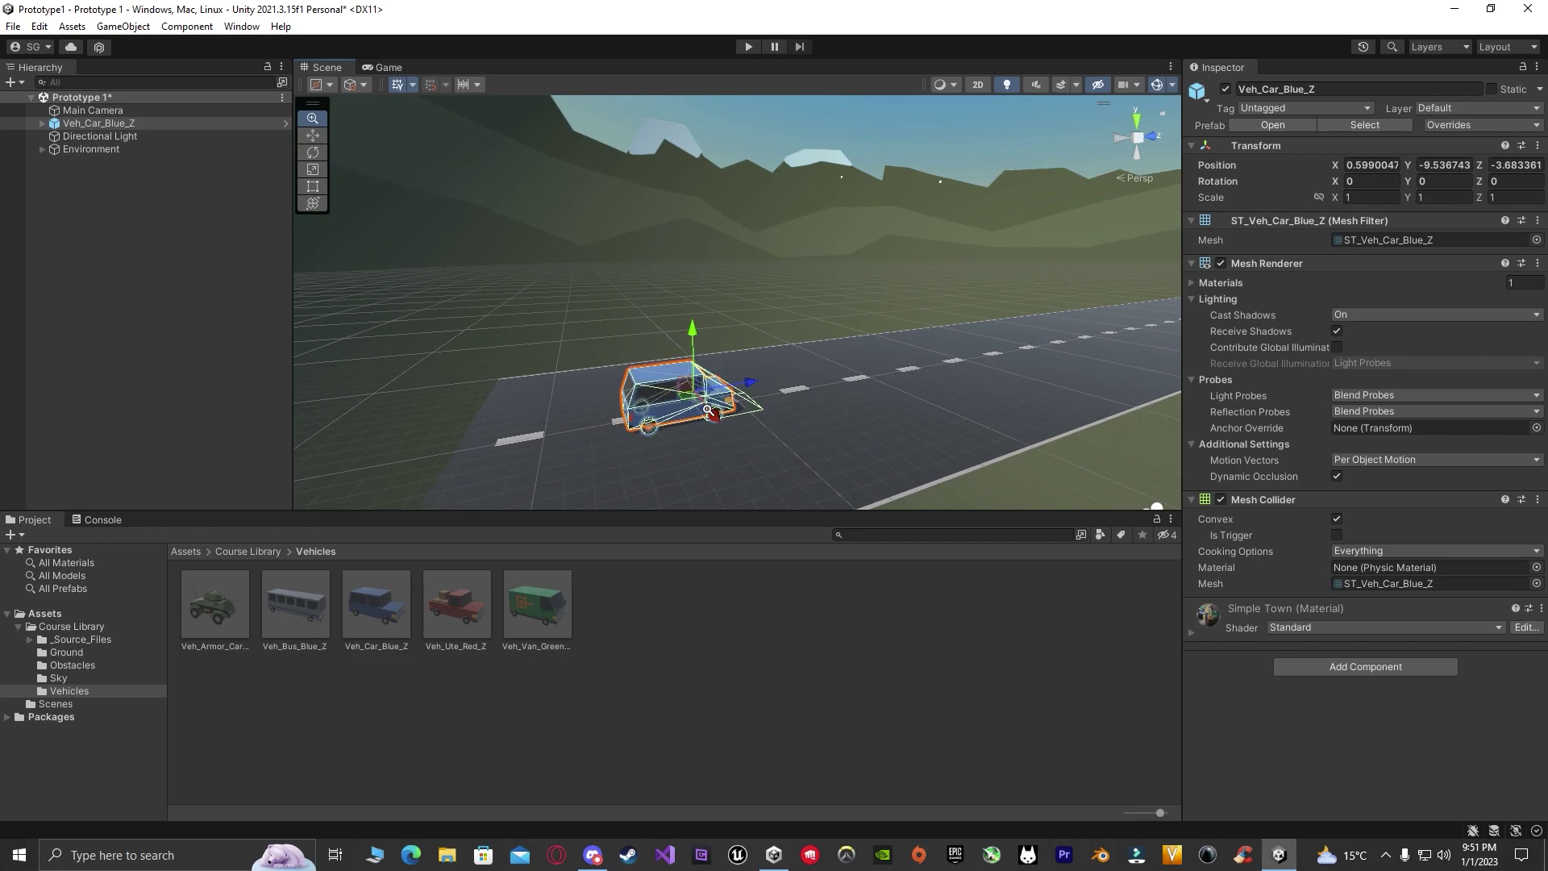
alt+right_drag(708, 411, 761, 409)
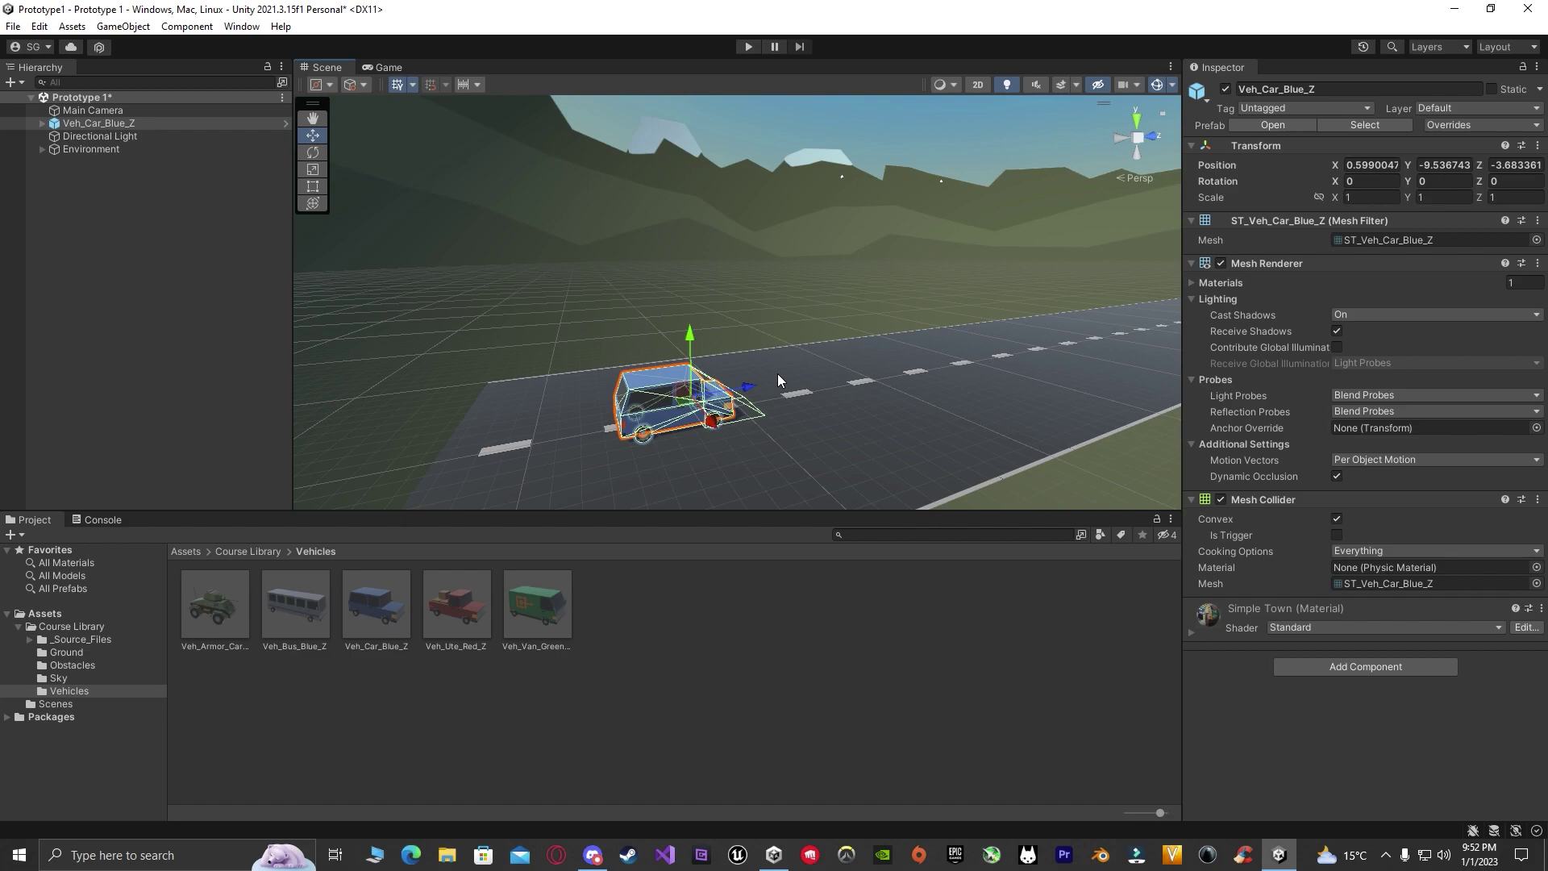
key(q)
drag(776, 373, 767, 276)
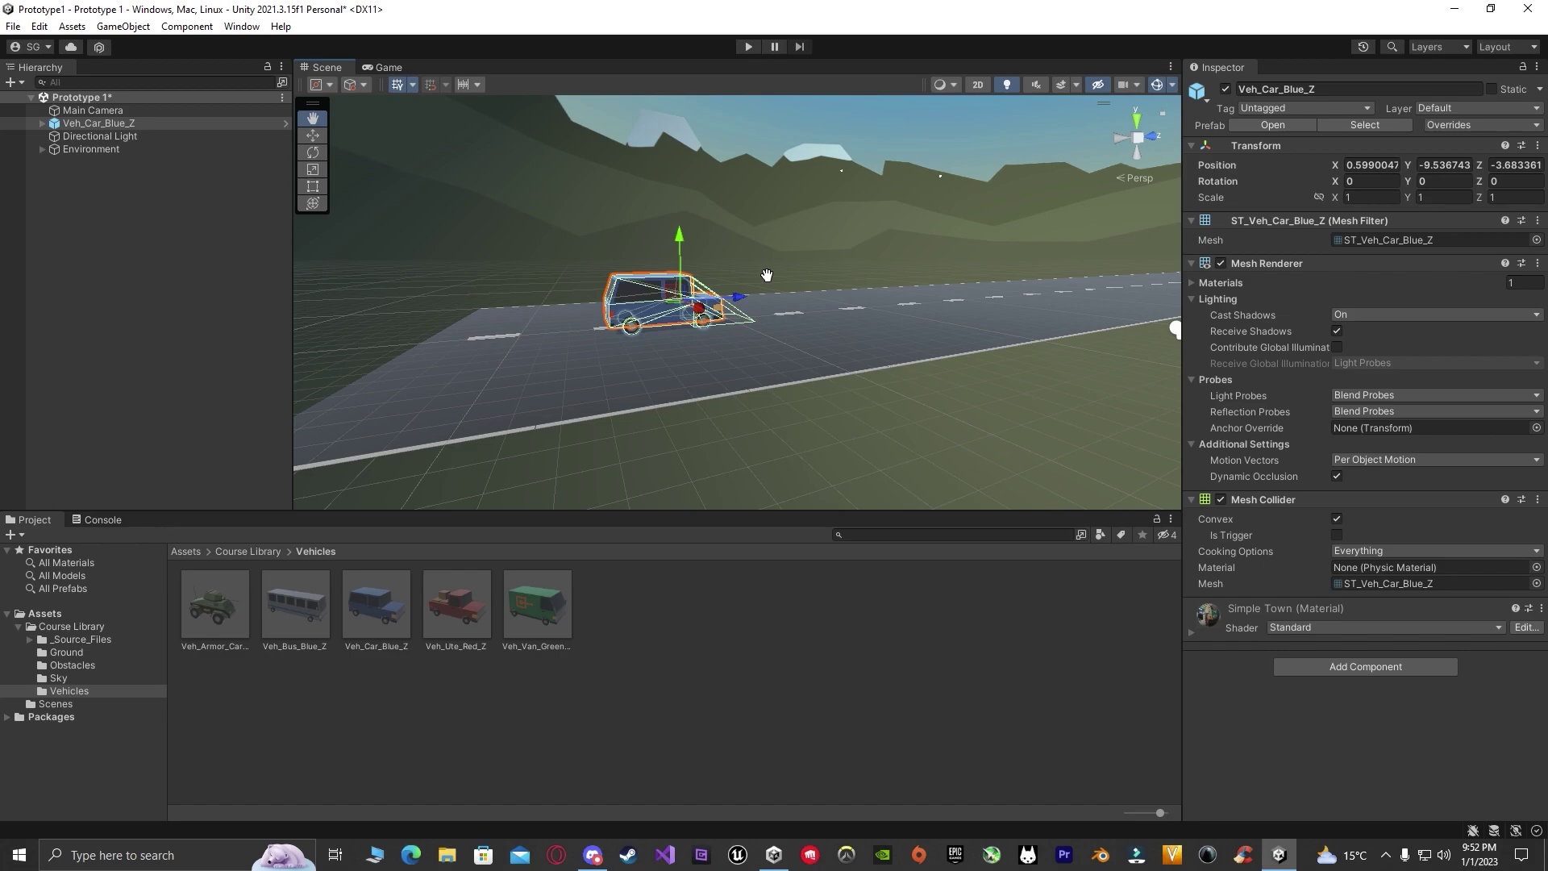
mouse_move(767, 276)
mouse_down()
mouse_move(783, 473)
mouse_move(465, 405)
mouse_move(401, 363)
mouse_move(1059, 375)
mouse_up()
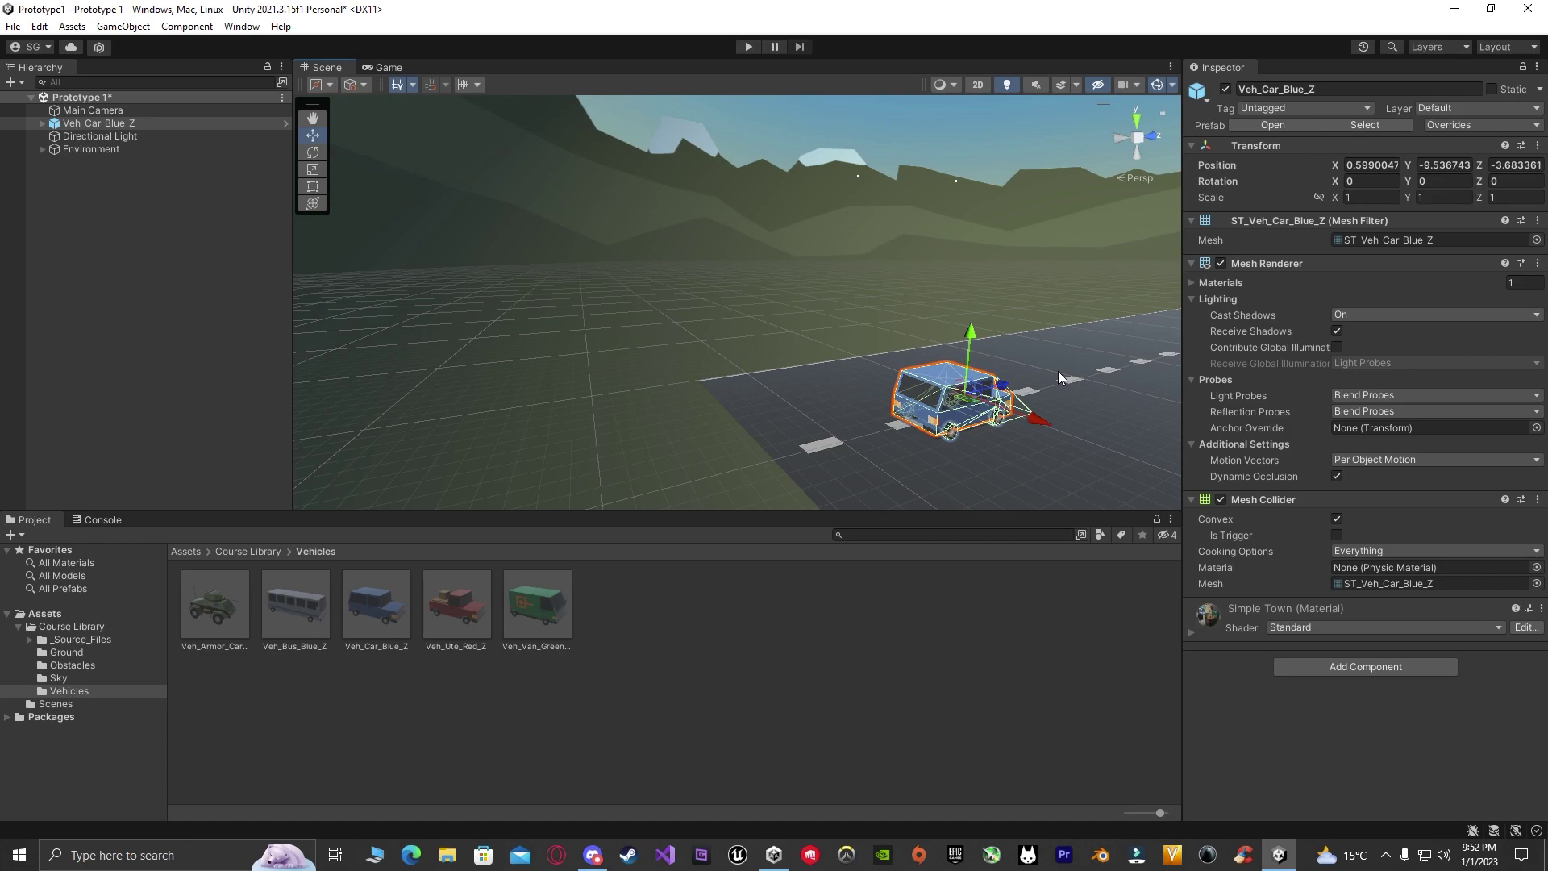
- Fly the Scene camera forward along the road past the car and its end, then back
key(alt)
alt+drag(1058, 371, 1192, 364)
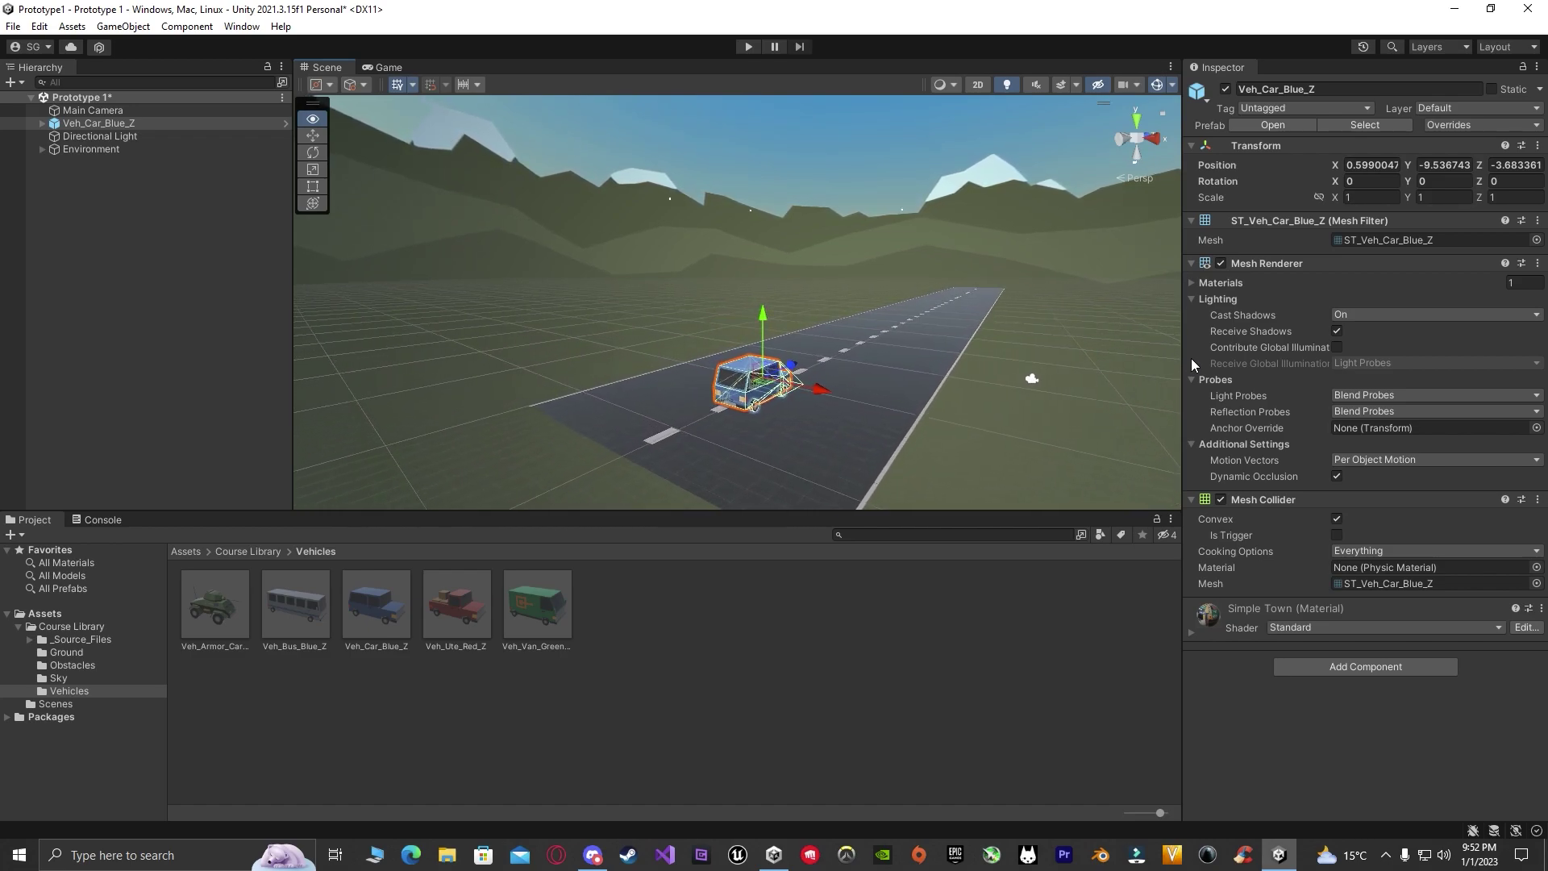
key(Up)
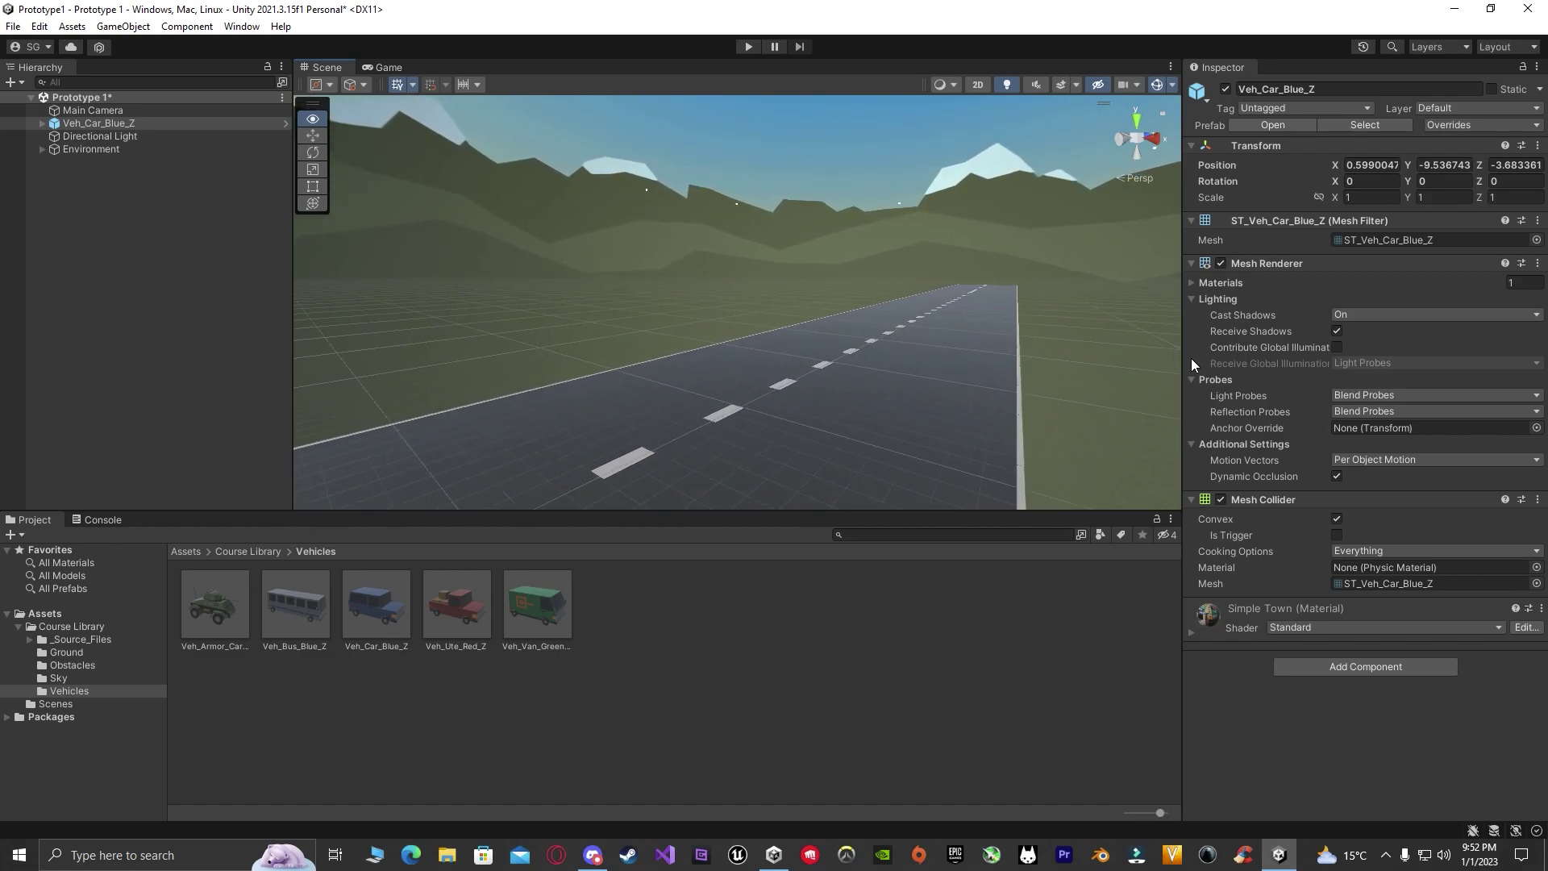
key(Right)
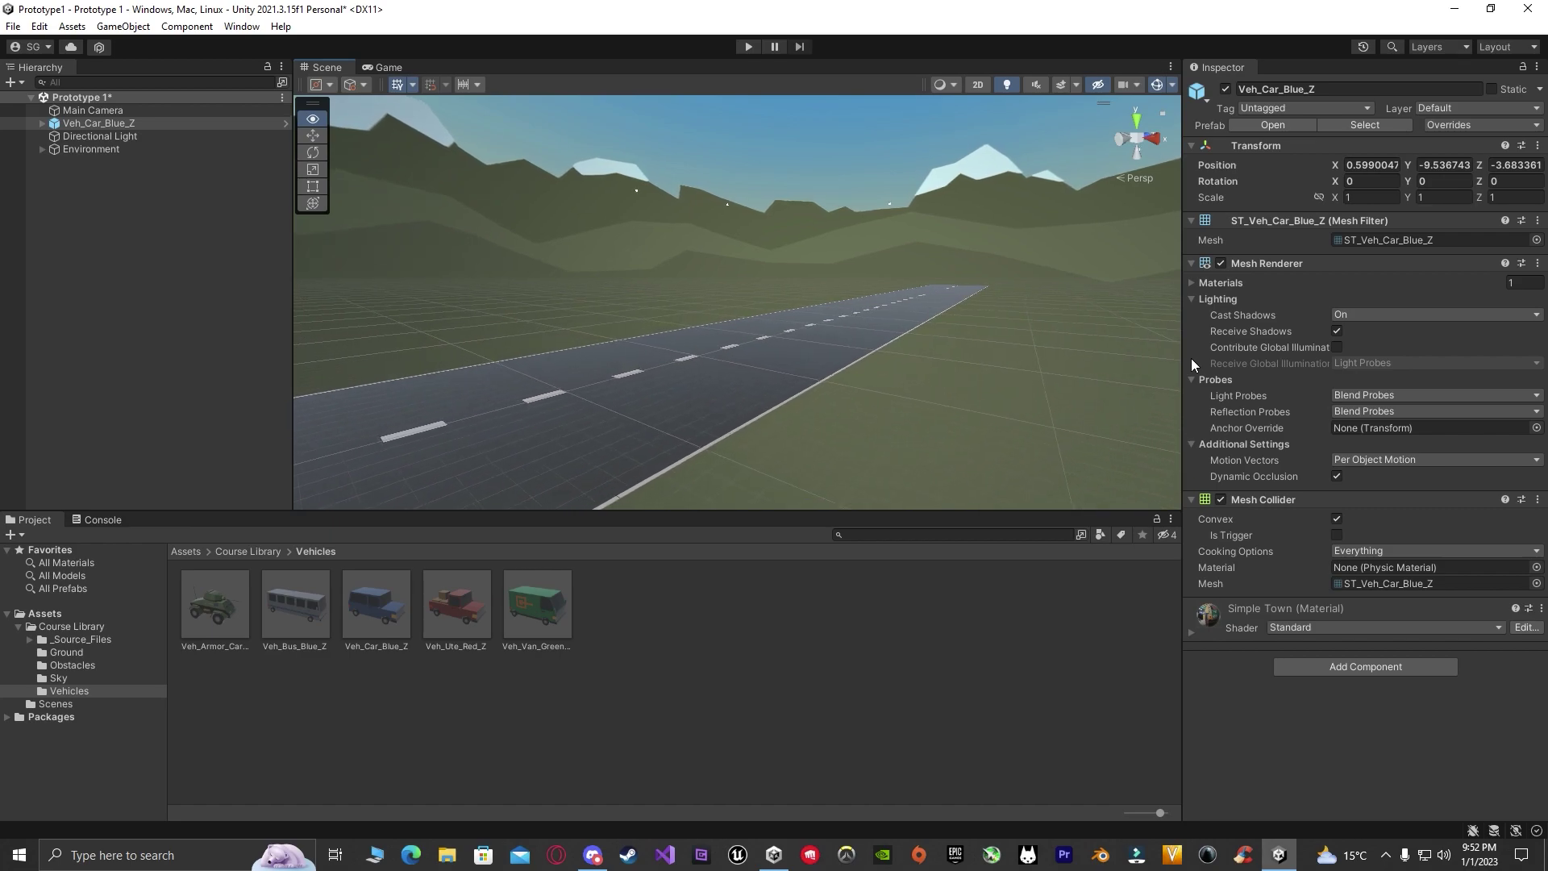
key(Down)
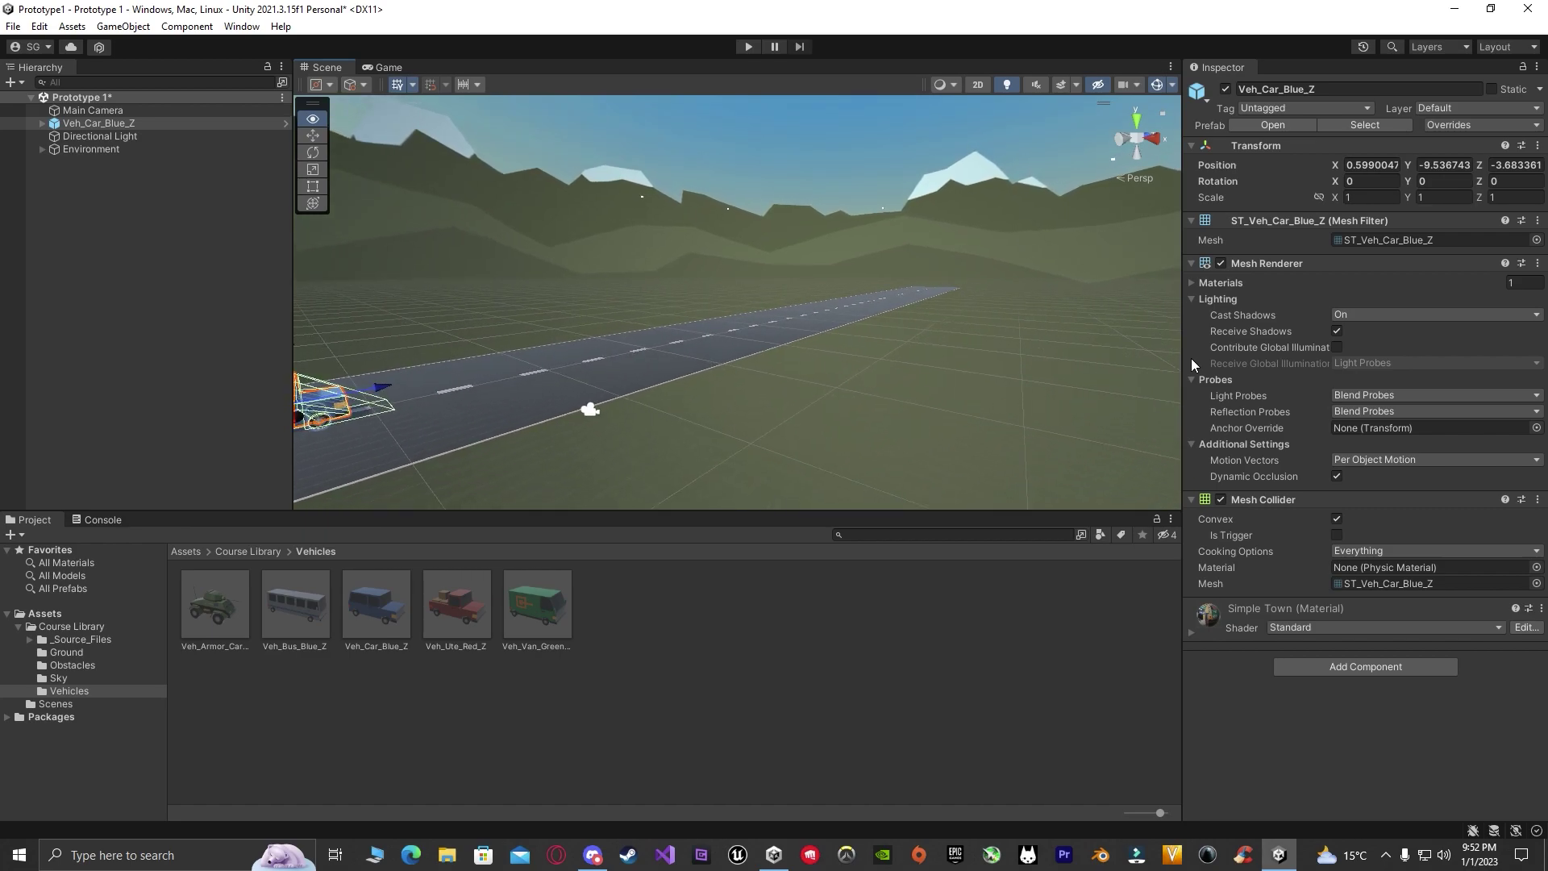
key(Left)
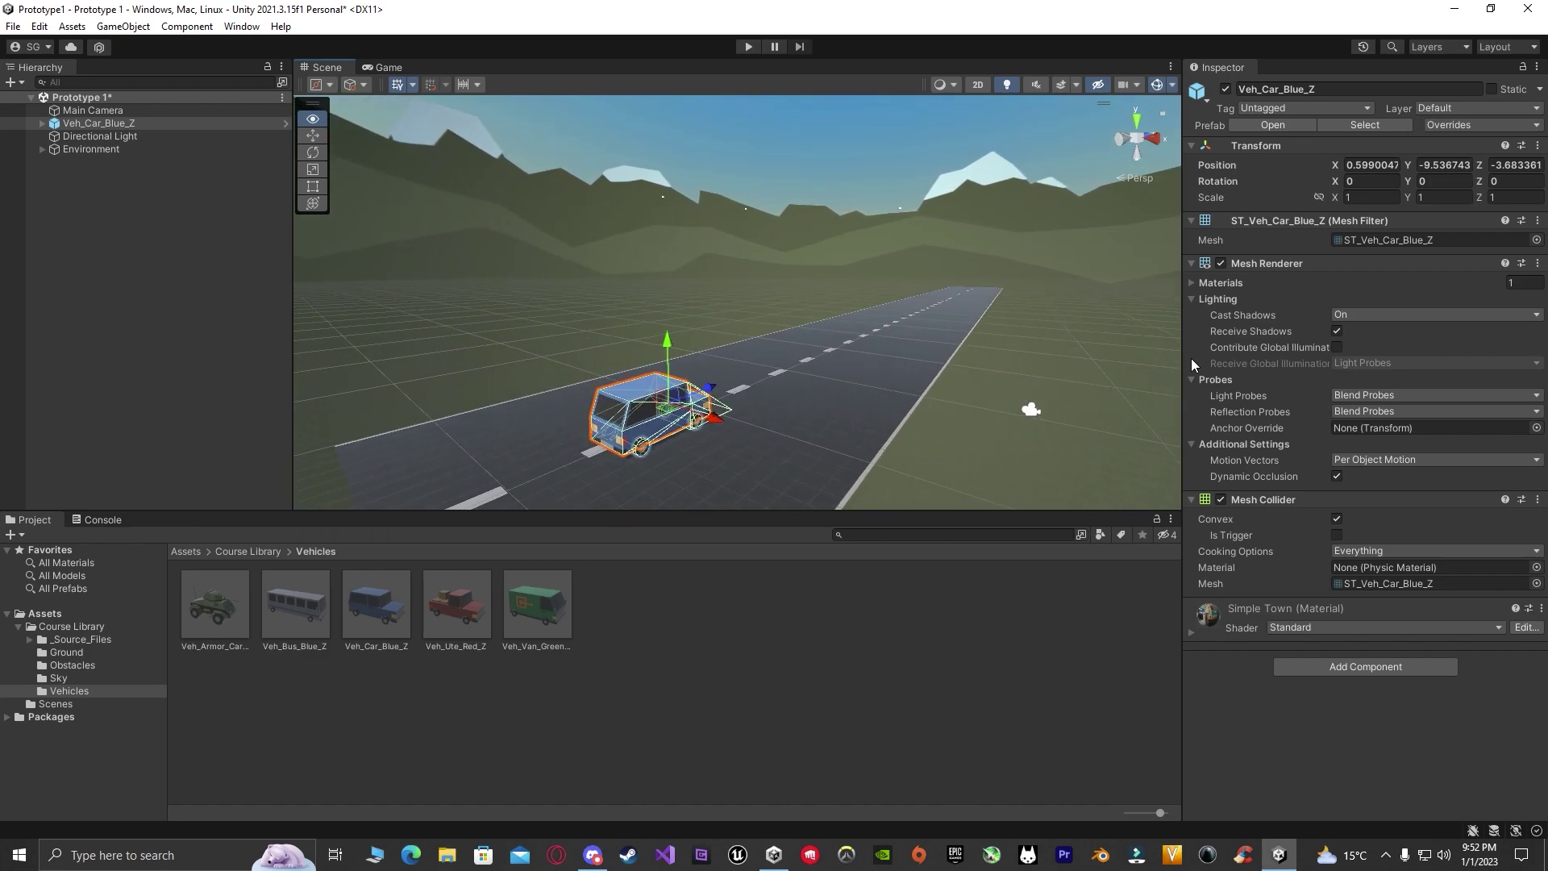
key(Right)
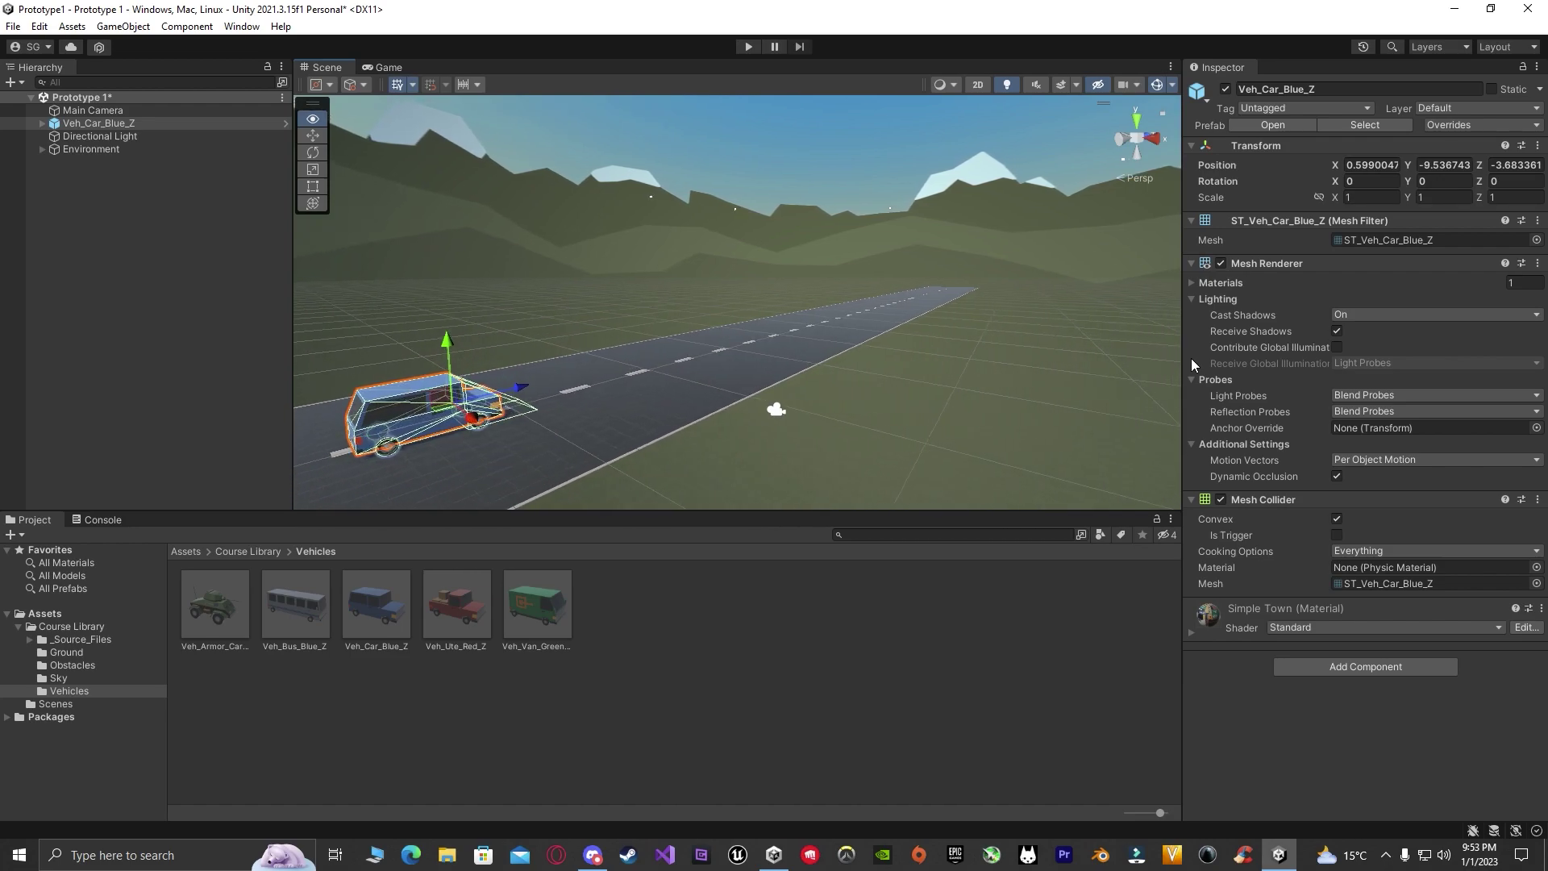
key(Up)
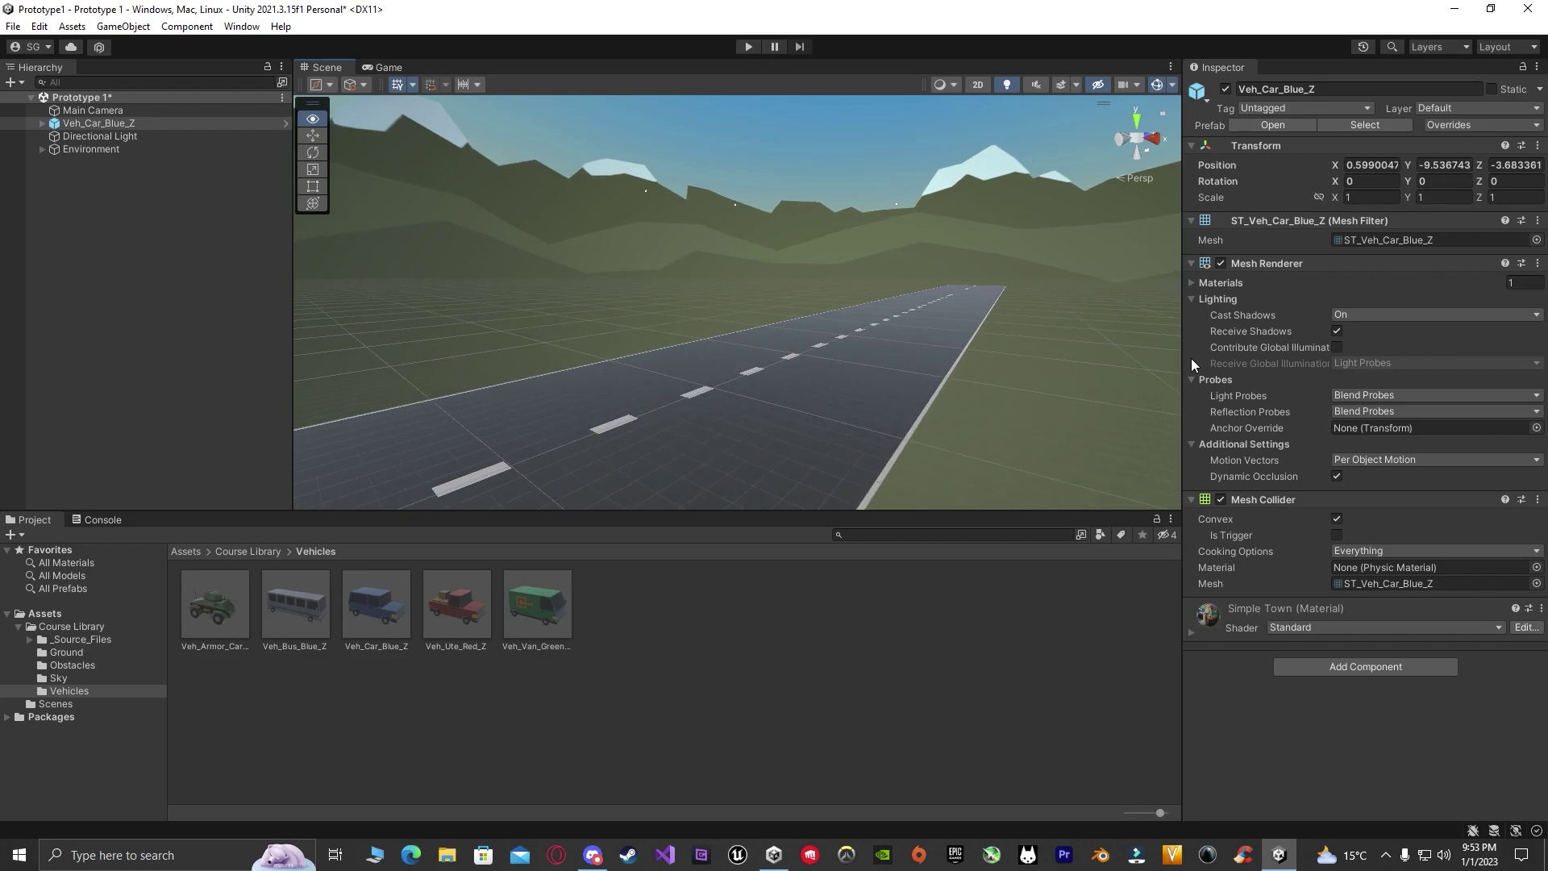
key(Up)
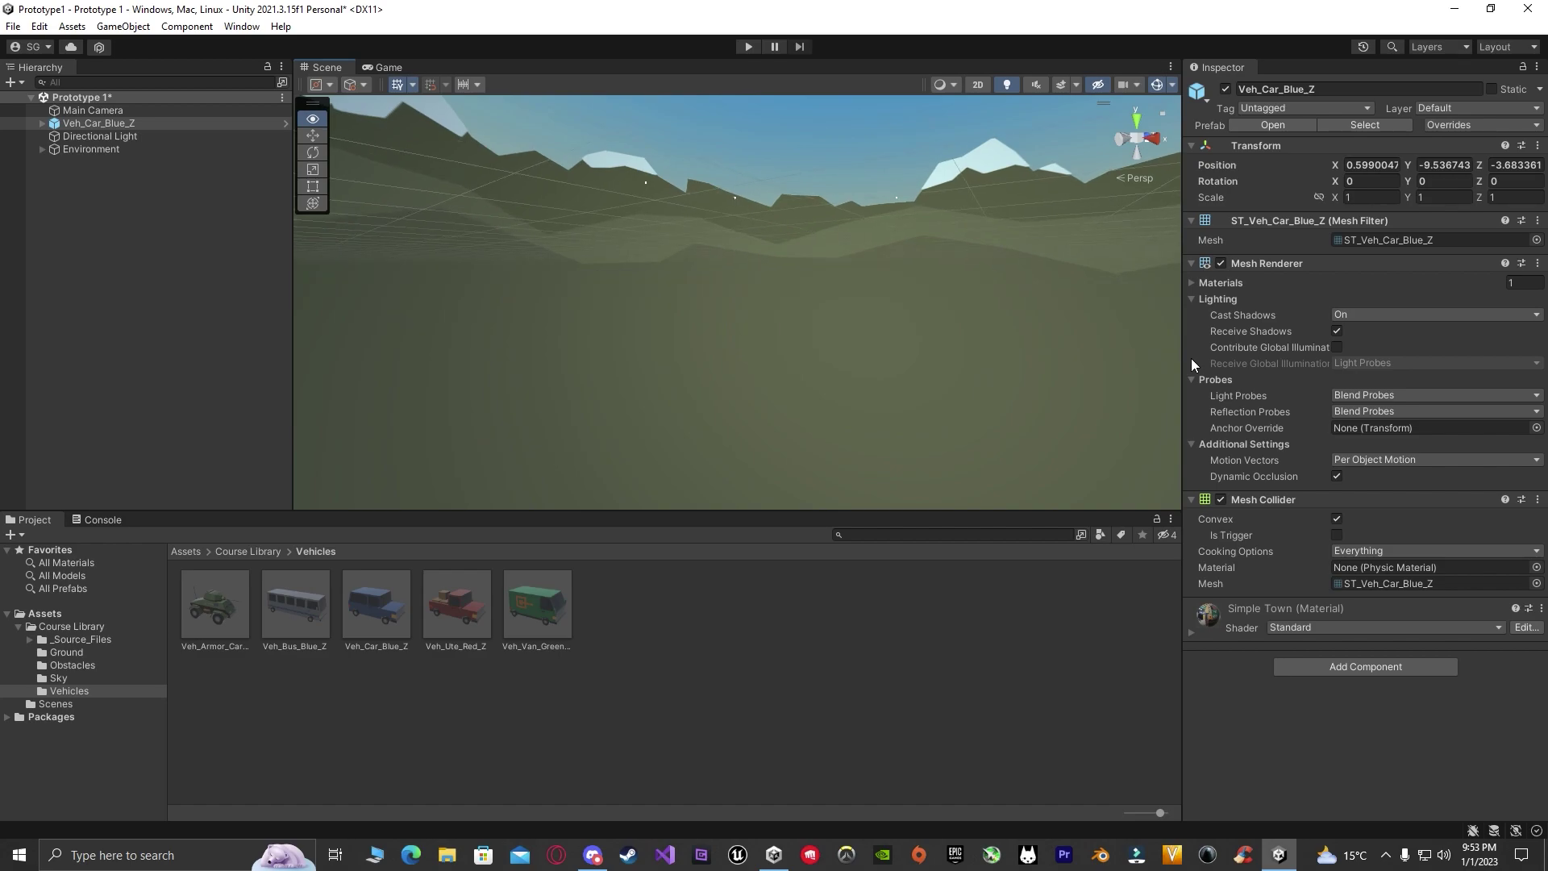
key(Down)
- Turn the camera to reframe the car and road, then look up and fly toward the mountains
mouse_move(778, 388)
right_down()
mouse_move(778, 446)
mouse_move(762, 346)
right_up()
mouse_move(1170, 492)
right_down()
mouse_move(1008, 520)
mouse_move(997, 460)
right_up()
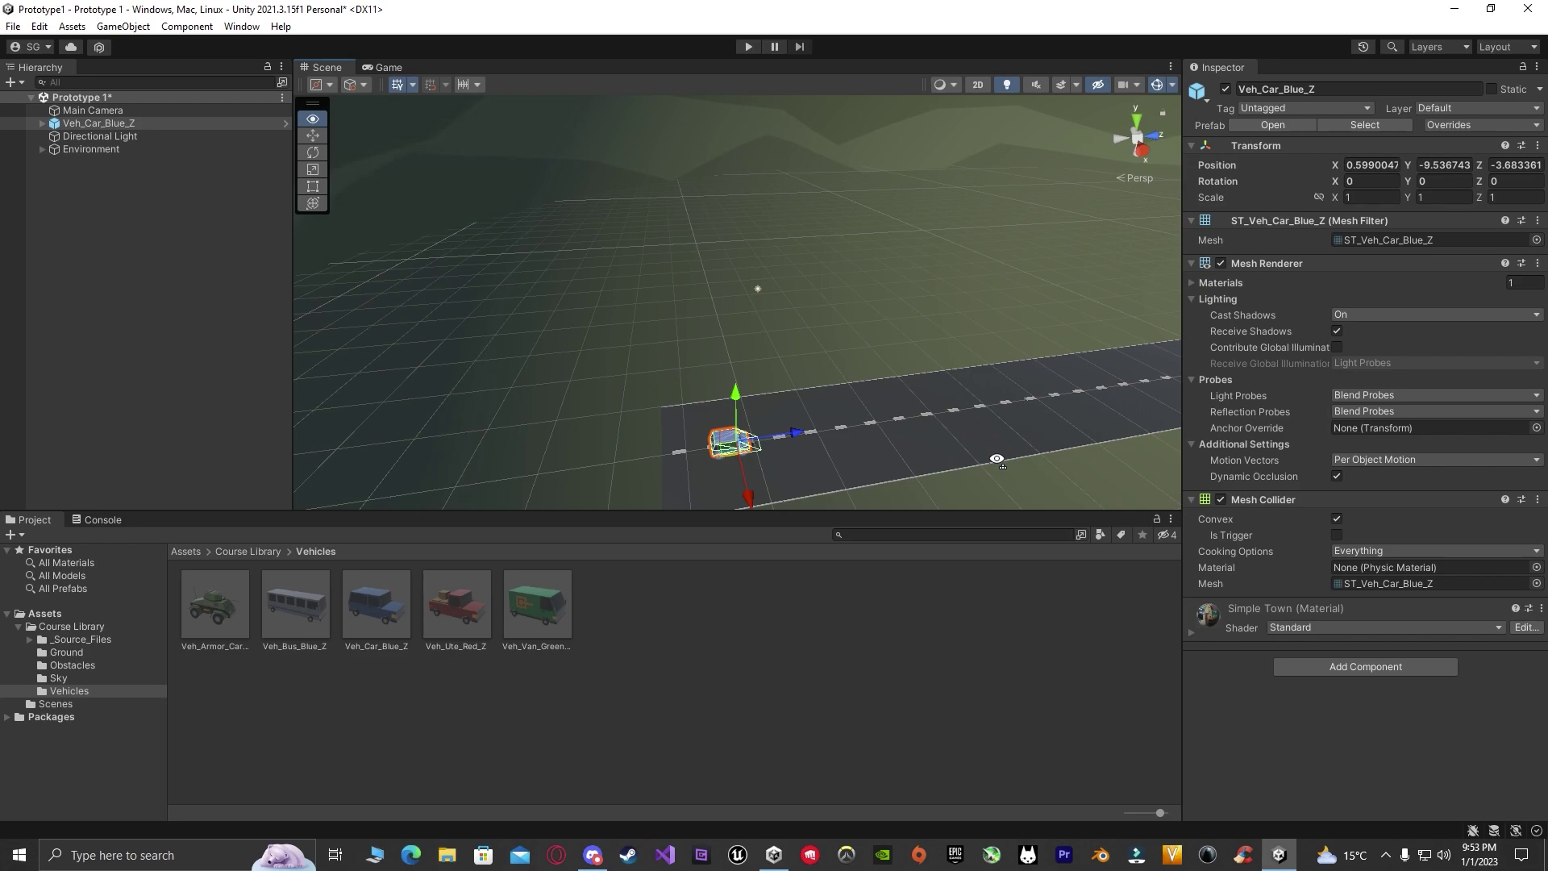
mouse_move(997, 460)
right_down()
mouse_move(1016, 463)
mouse_move(1002, 423)
mouse_move(1312, 288)
mouse_move(592, 371)
right_up()
key(w)
key(s)
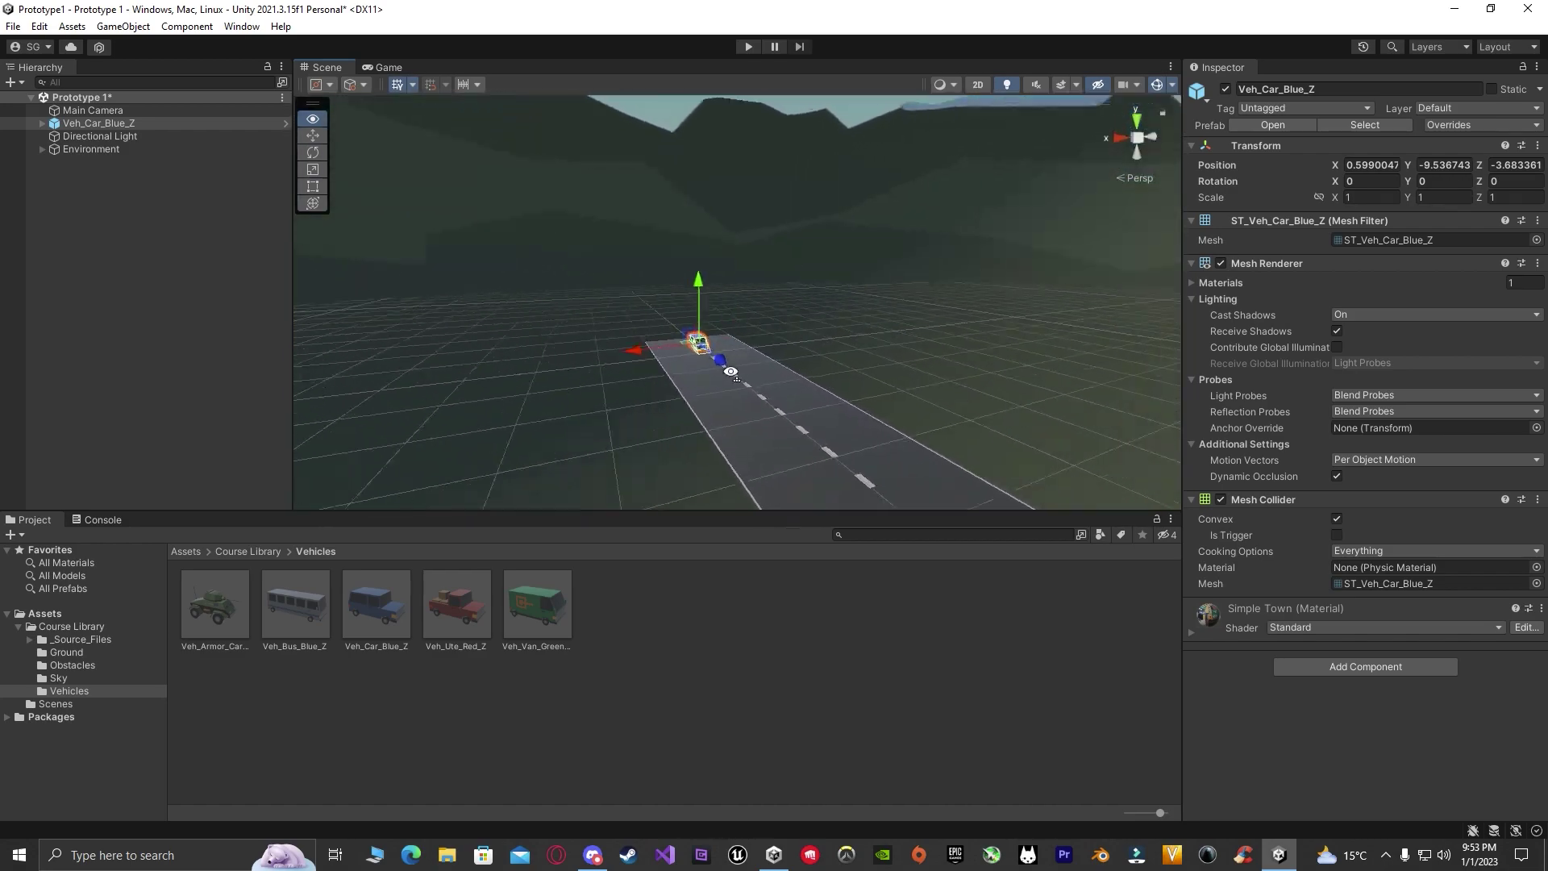
mouse_move(592, 371)
right_down()
mouse_move(1239, 330)
mouse_move(1332, 366)
right_up()
key(w)
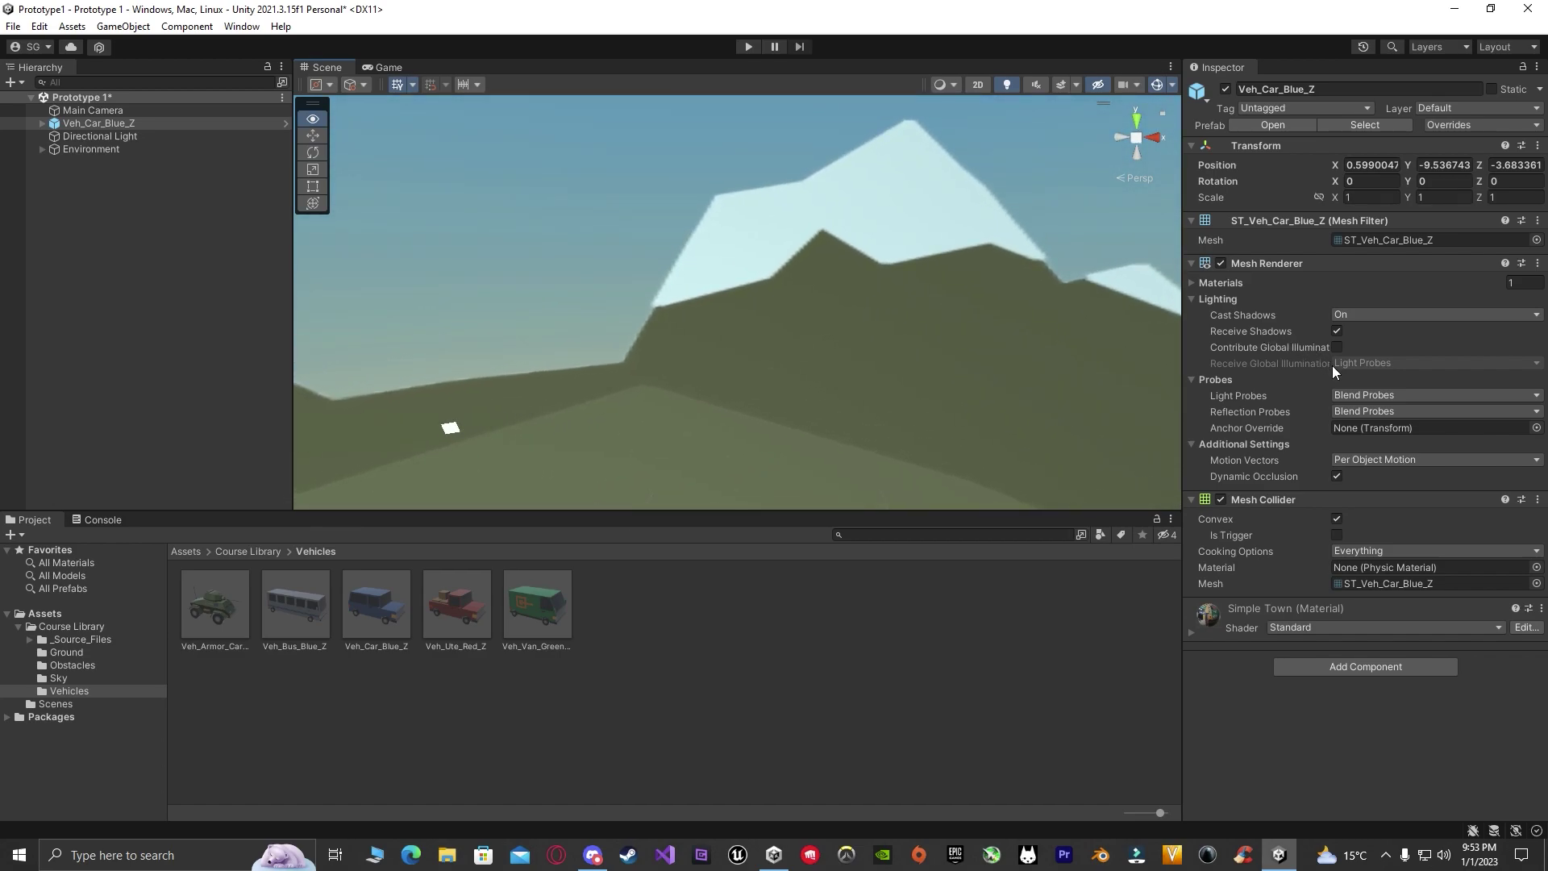
right_drag(1332, 365, 1357, 370)
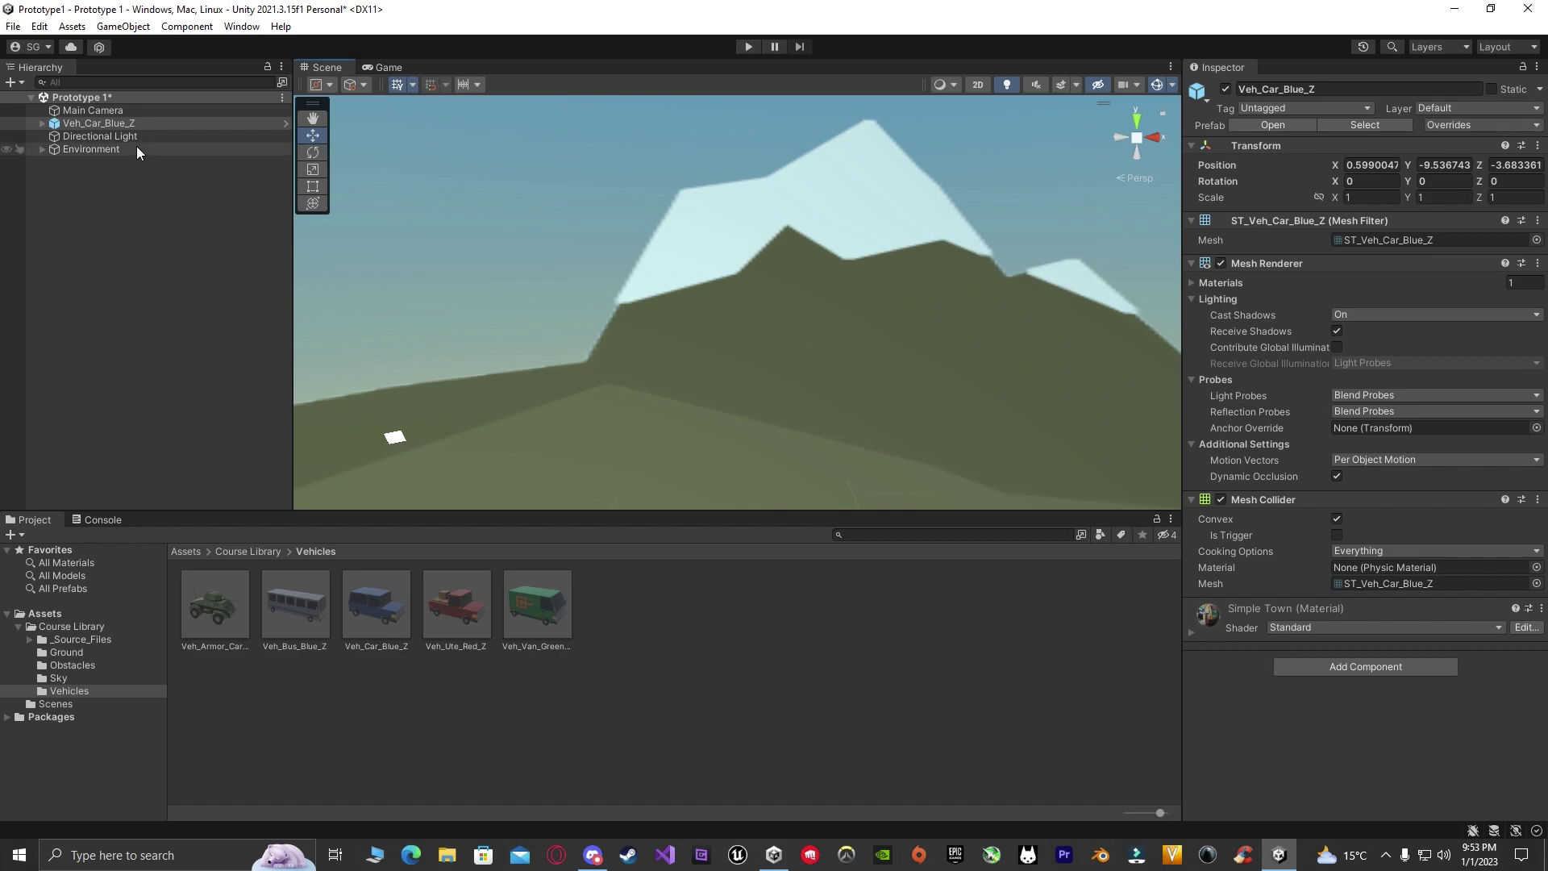
- Select Veh_Car_Blue_Z in the Hierarchy, keeping its name, and frame it in the Scene view with F
click(103, 122)
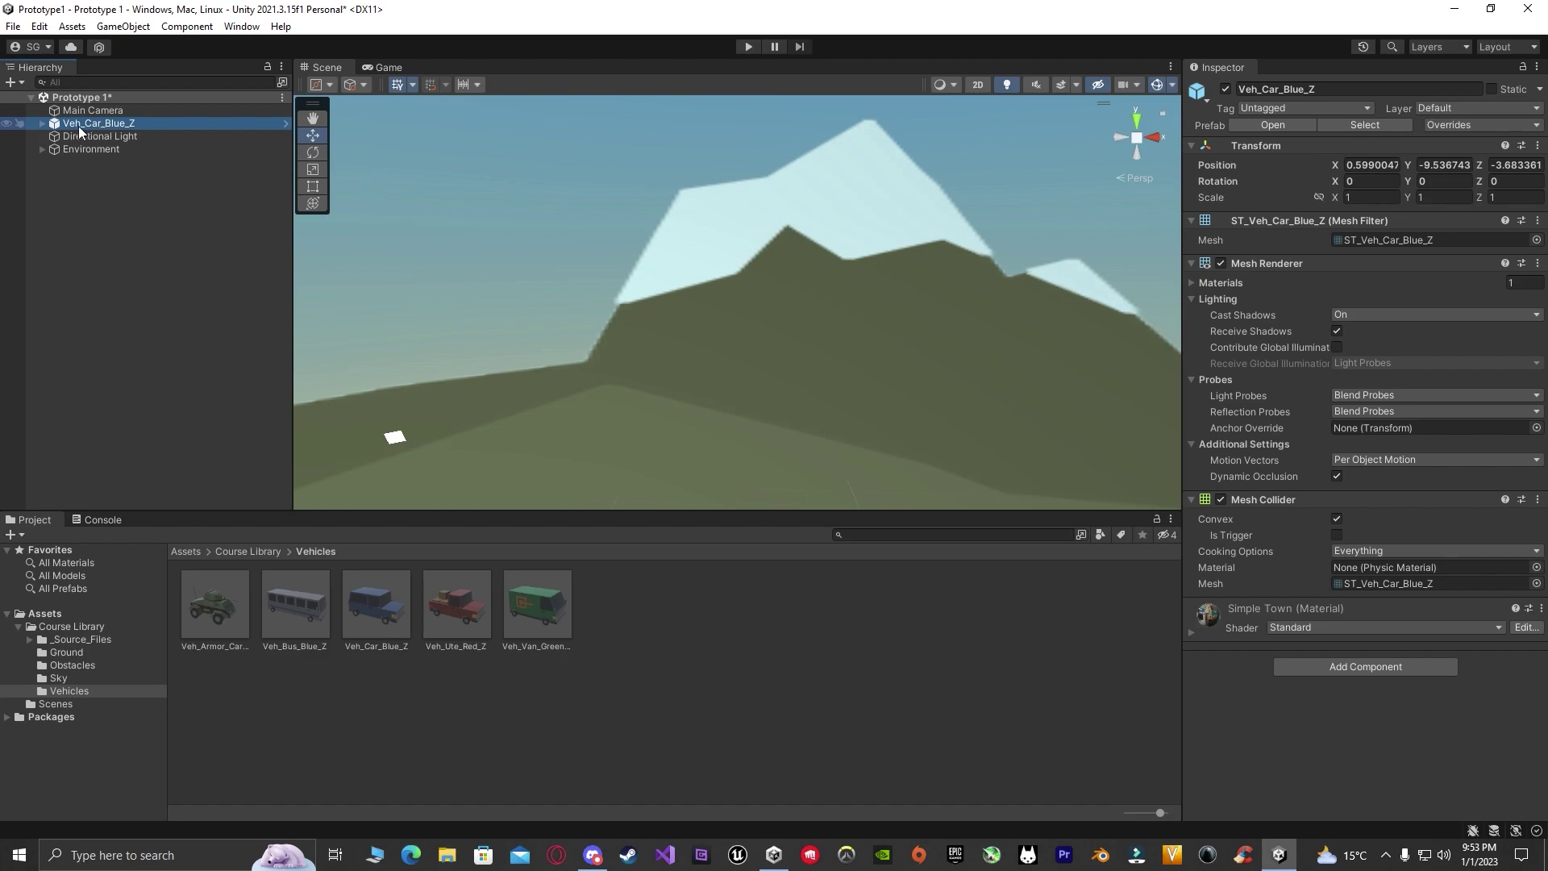
click(76, 126)
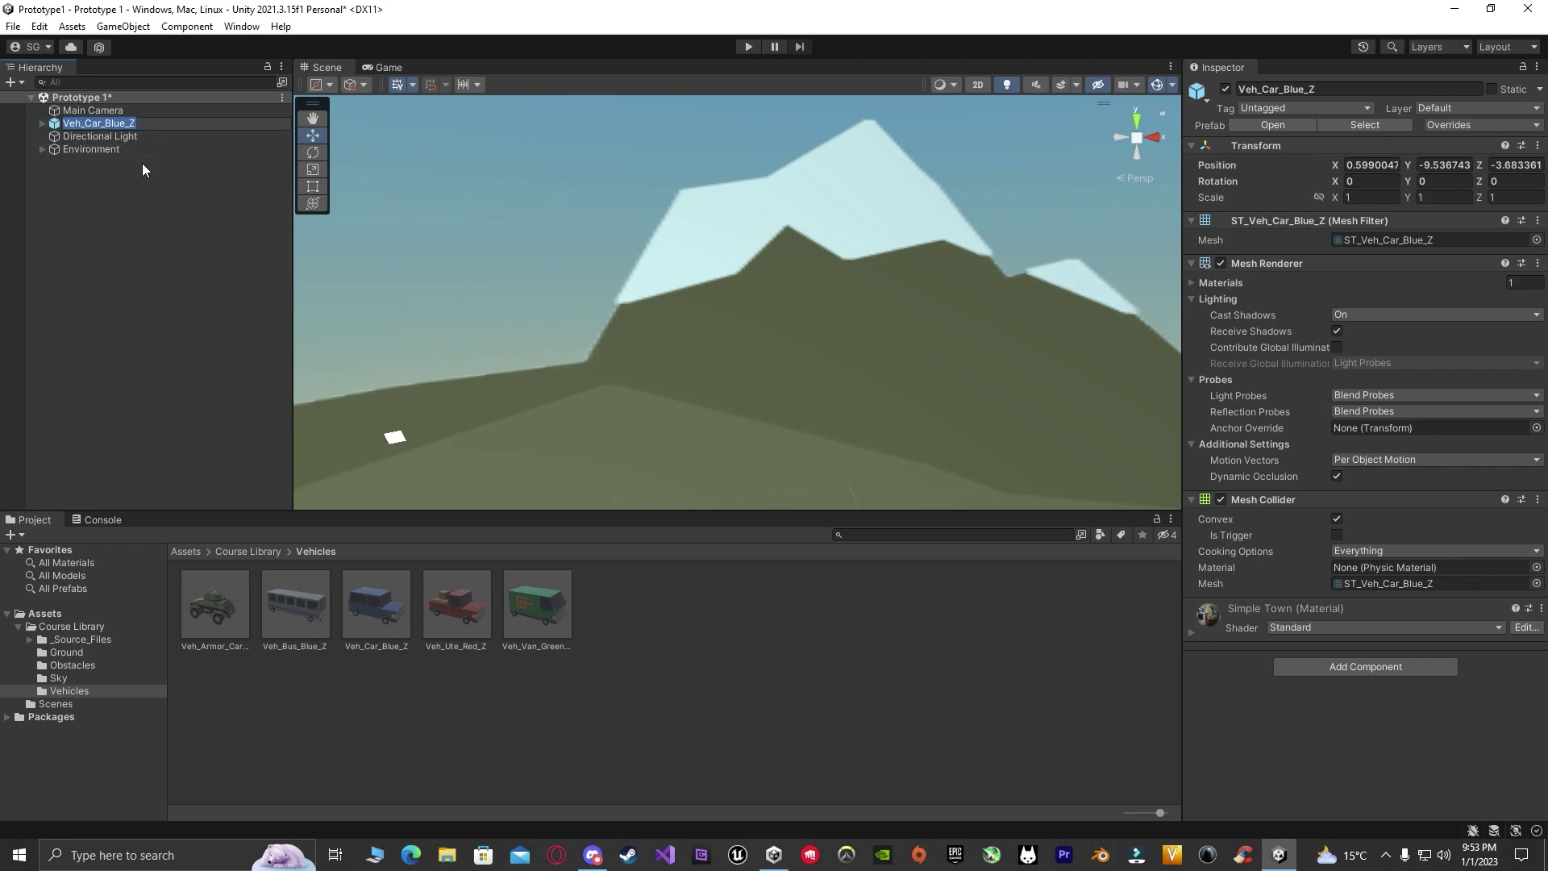
key(Return)
click(129, 123)
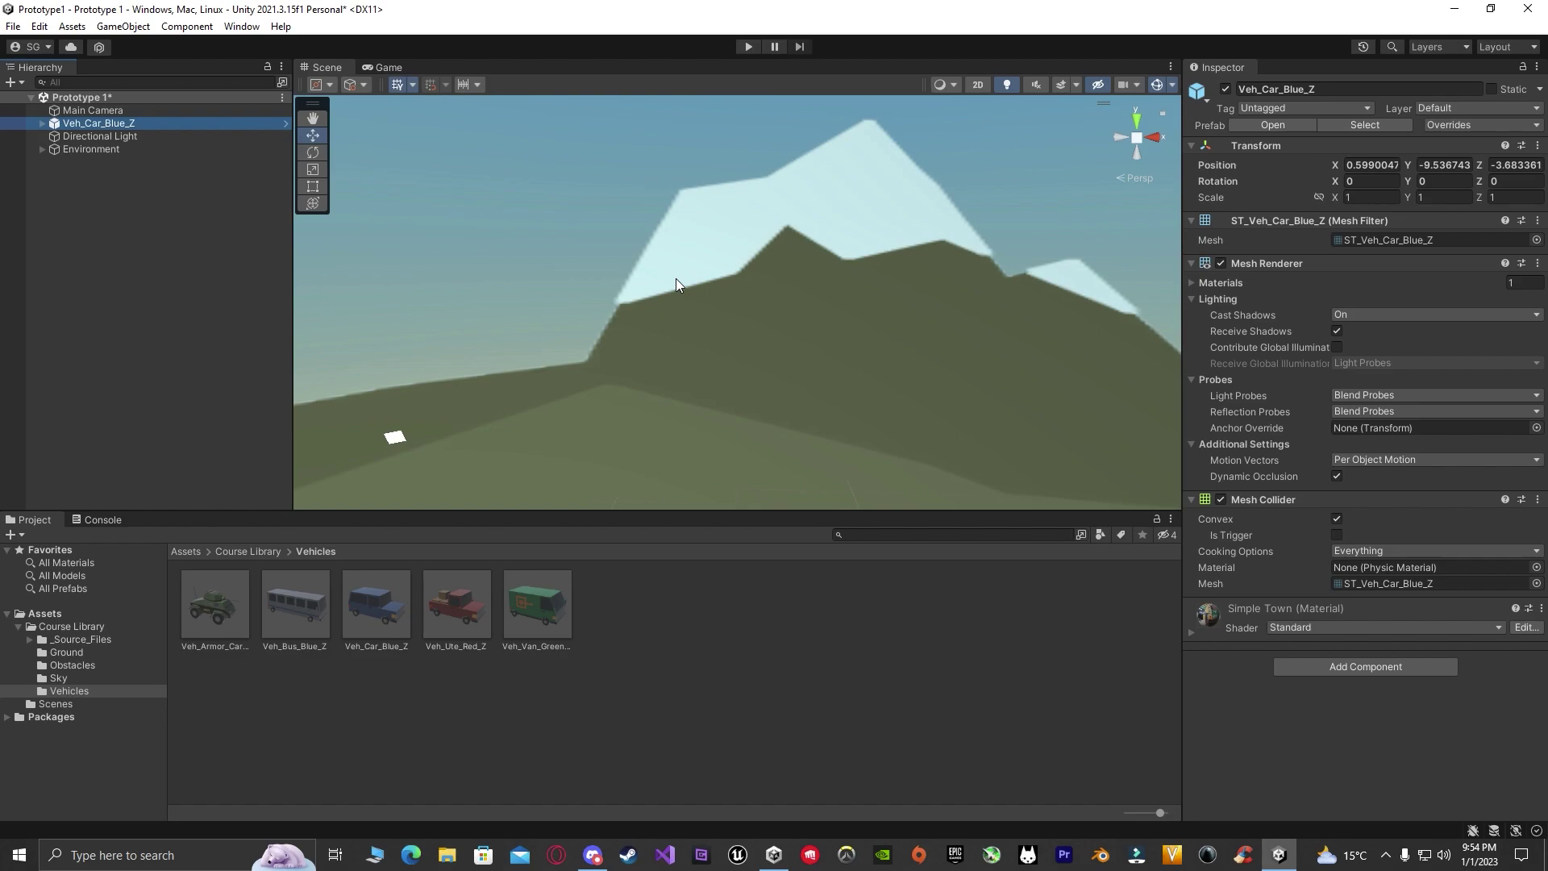
key(f)
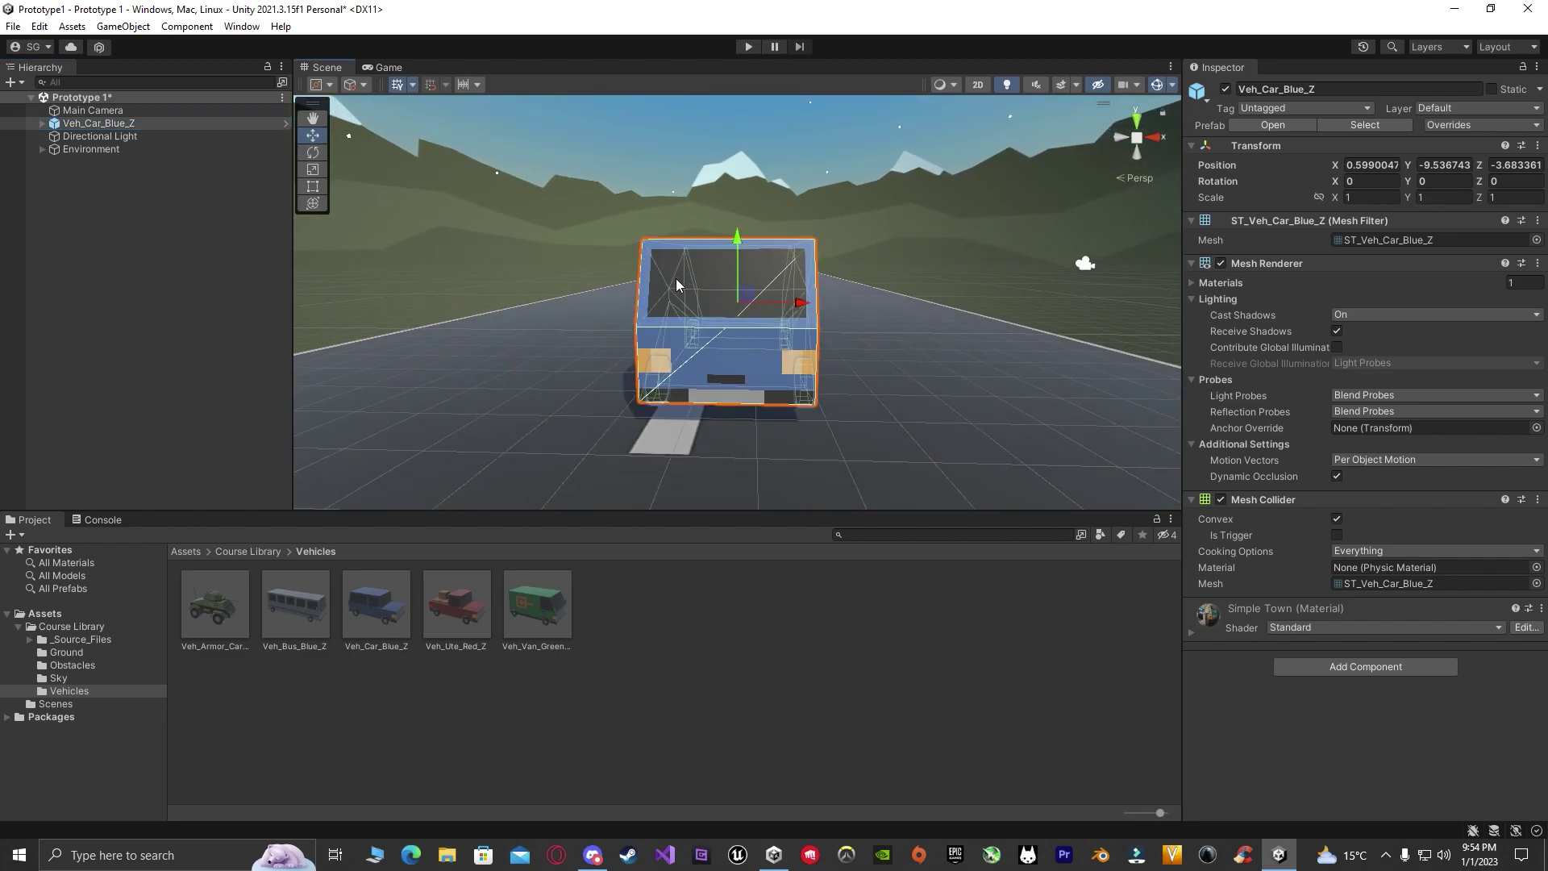
- Orbit the Scene view around the selected blue car parked on the road
alt+drag(677, 284, 852, 306)
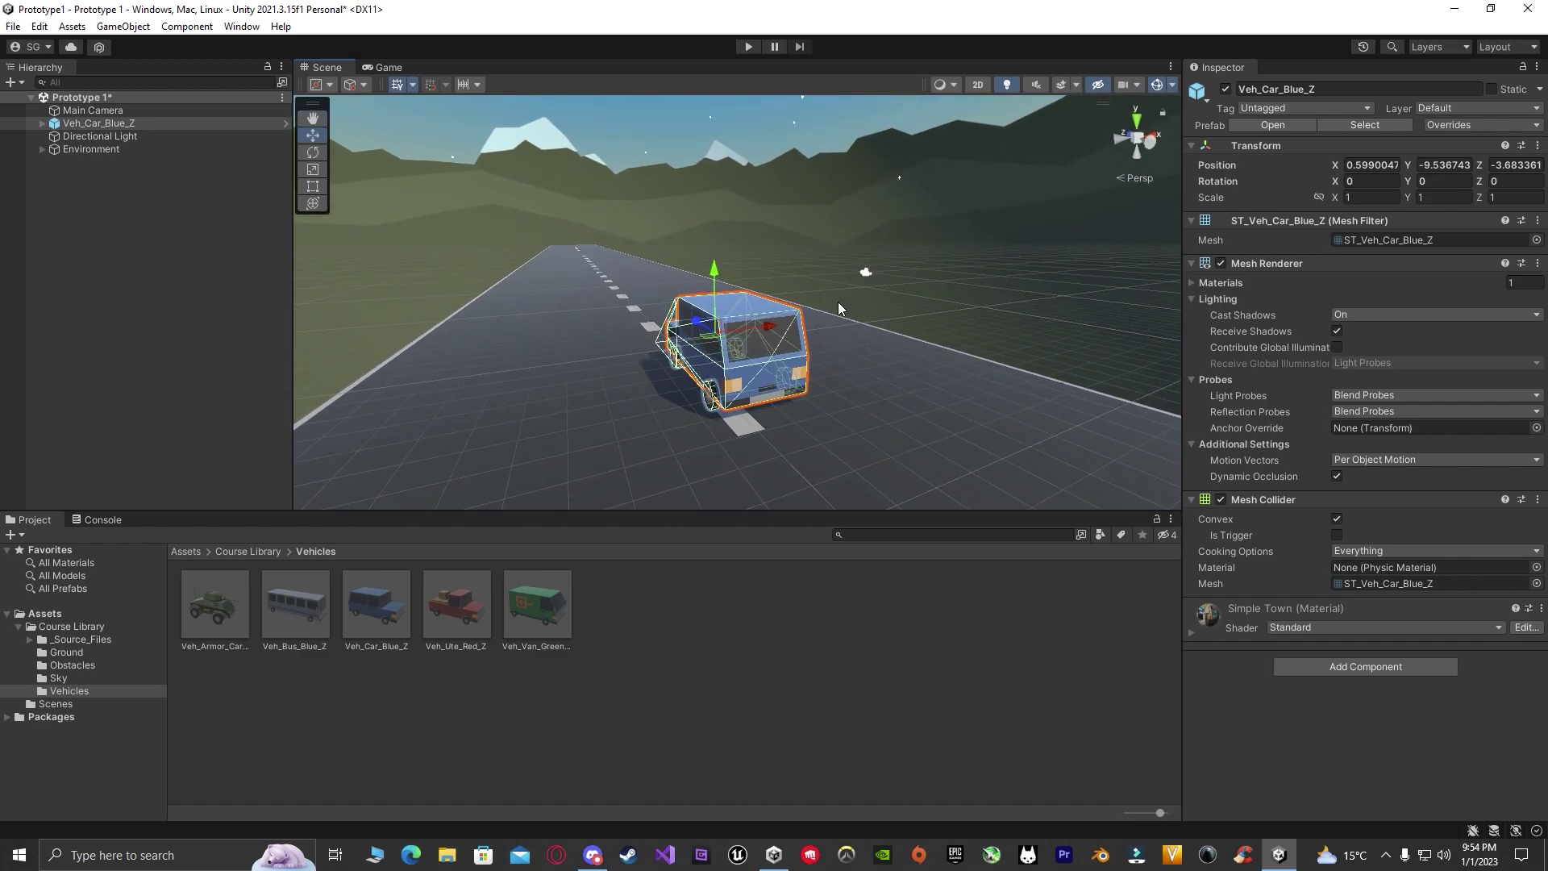